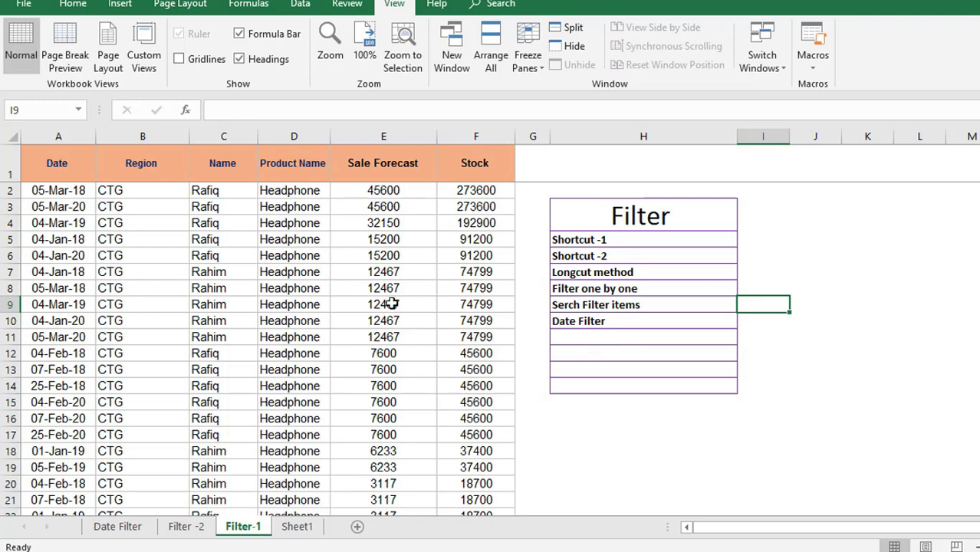
# Step: From cell B2, toggle AutoFilter on, off and back on with Ctrl+Shift+L and Alt+A+T
pyautogui.click(116, 184)
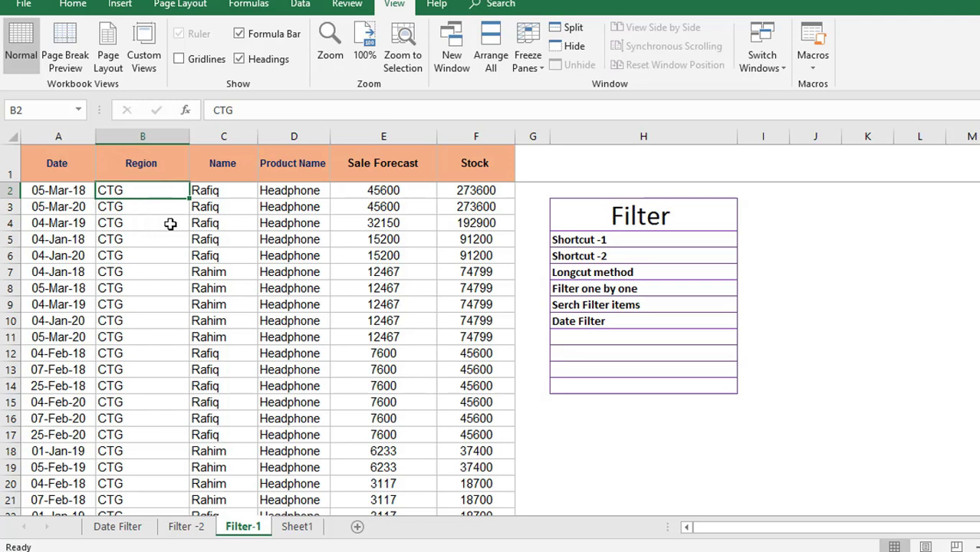
pyautogui.hotkey('ctrl', 'shift', 'l')
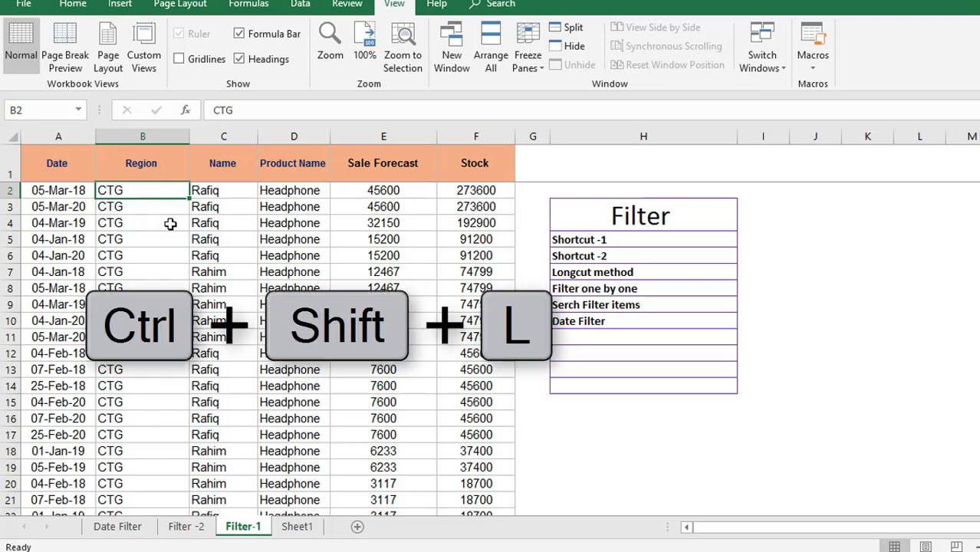
pyautogui.hotkey('ctrl', 'shift', 'l')
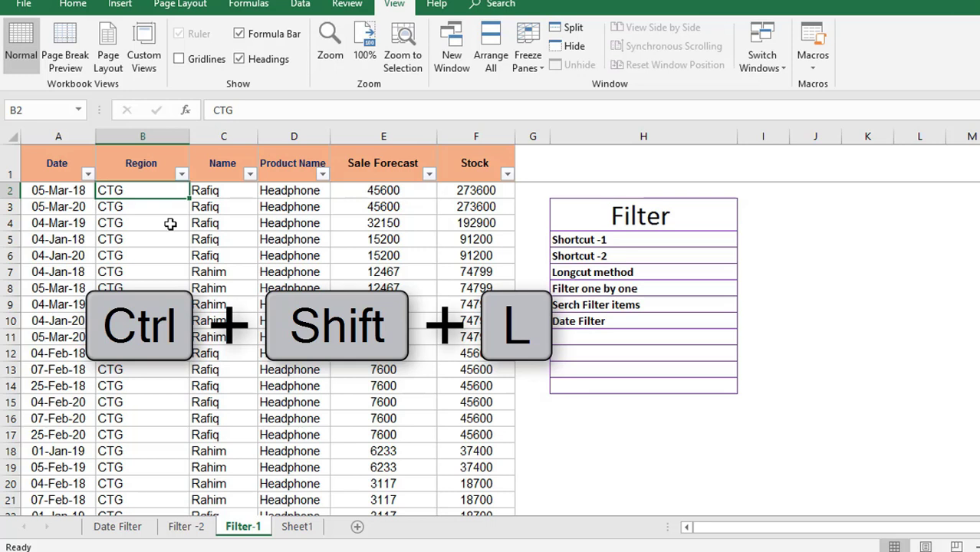
pyautogui.hotkey('ctrl', 'shift', 'l')
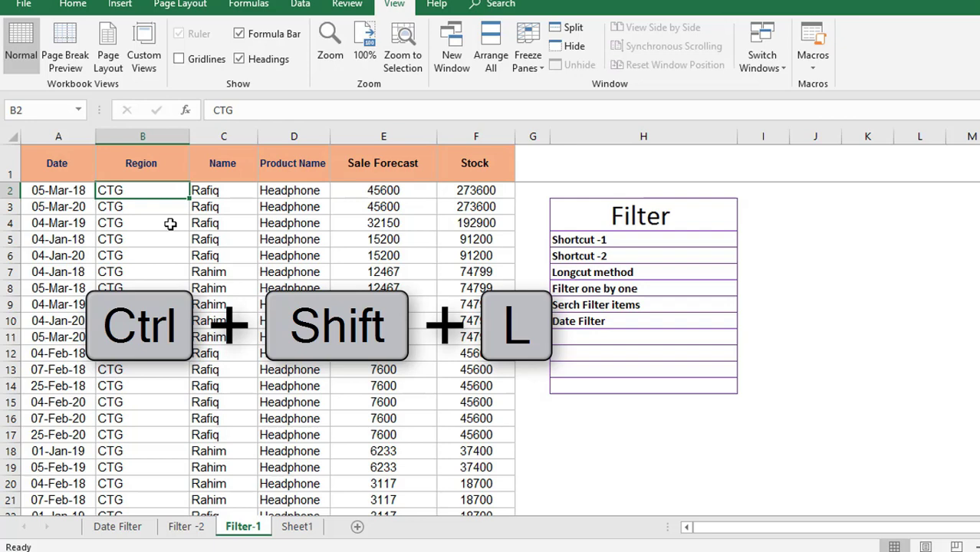
pyautogui.hotkey('alt', 'a')
pyautogui.press('t')
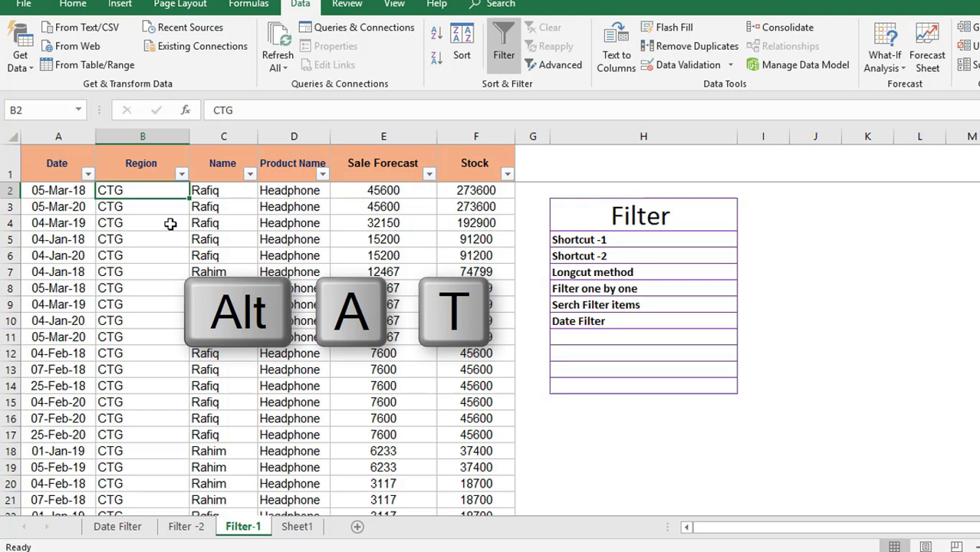
# Step: Switch AutoFilter off with Alt+A+T and show the ribbon KeyTips
pyautogui.hotkey('alt', 'a', 't')
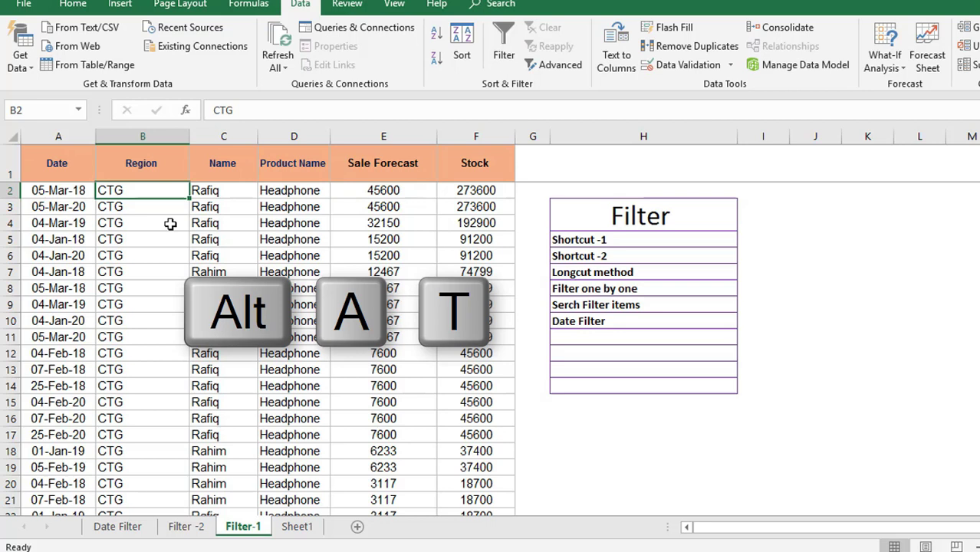
pyautogui.press('alt')
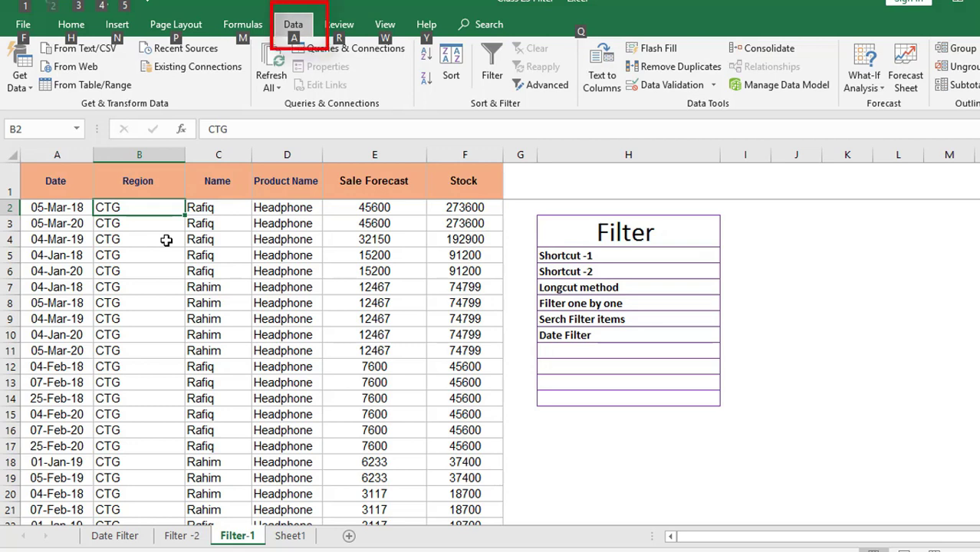
pyautogui.press('a')
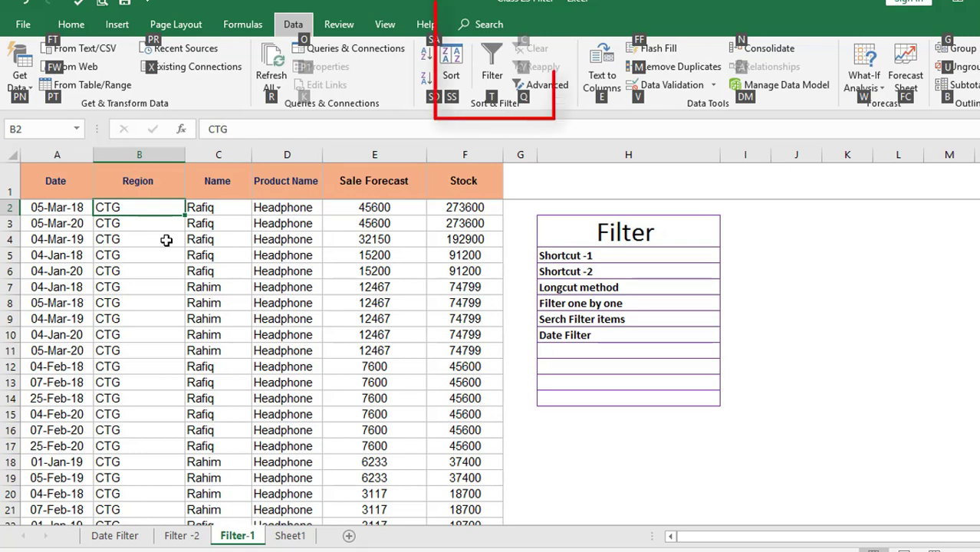
pyautogui.press('Escape')
pyautogui.hotkey('ctrl', 'shift', 'l')
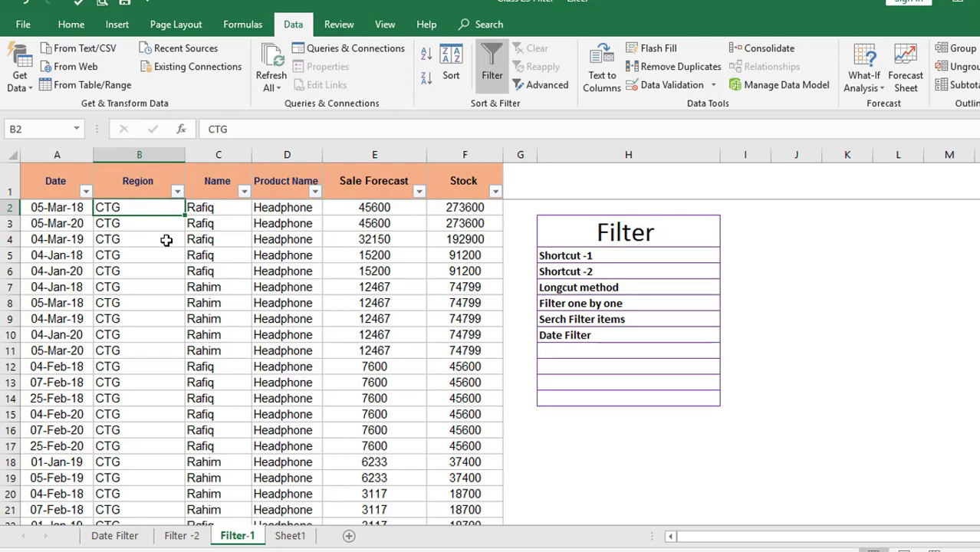
pyautogui.hotkey('alt', 'a')
pyautogui.press('t')
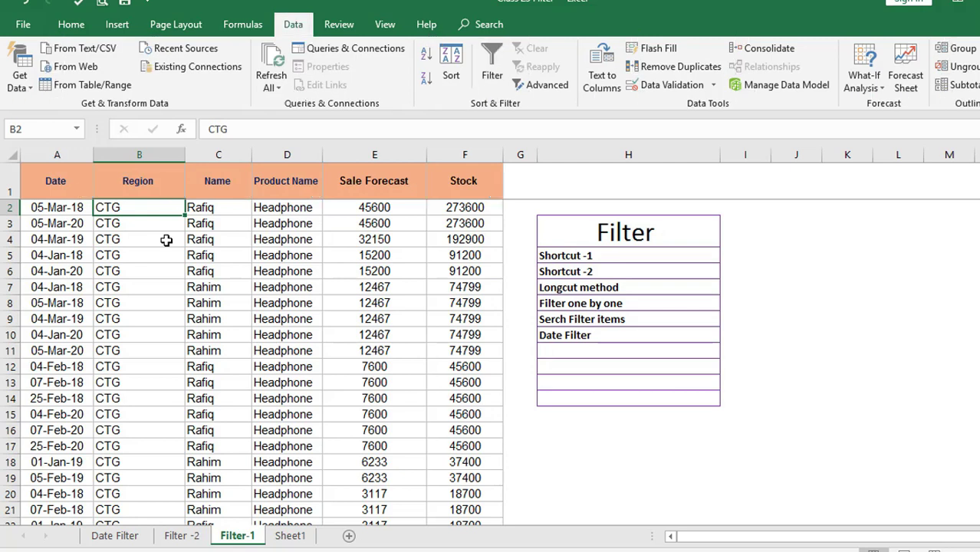
pyautogui.hotkey('alt', 'a')
pyautogui.press('t')
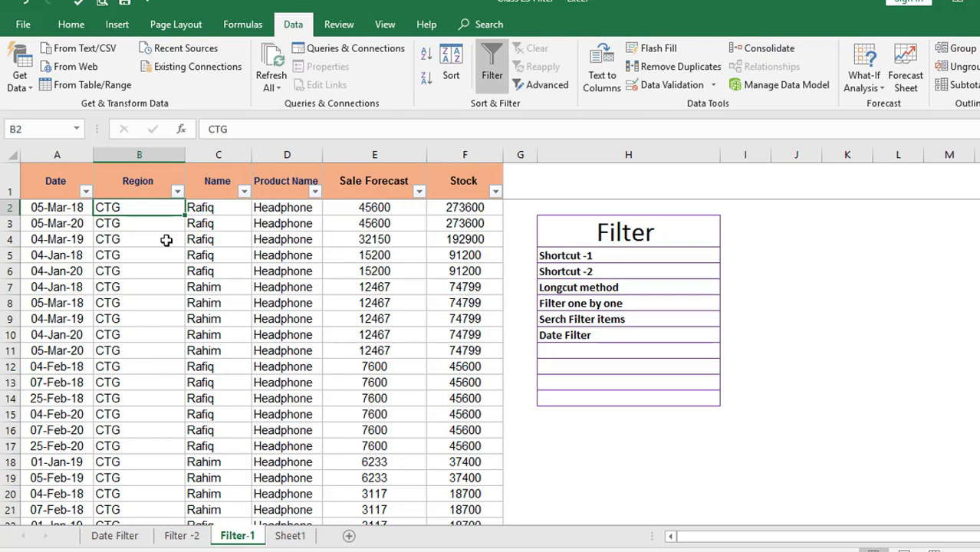
pyautogui.hotkey('alt', 'a')
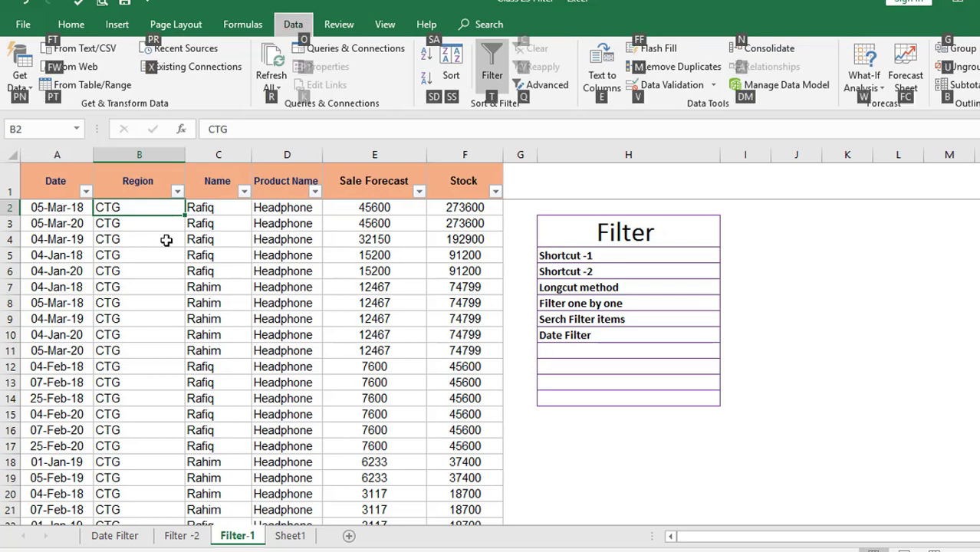
pyautogui.press('t')
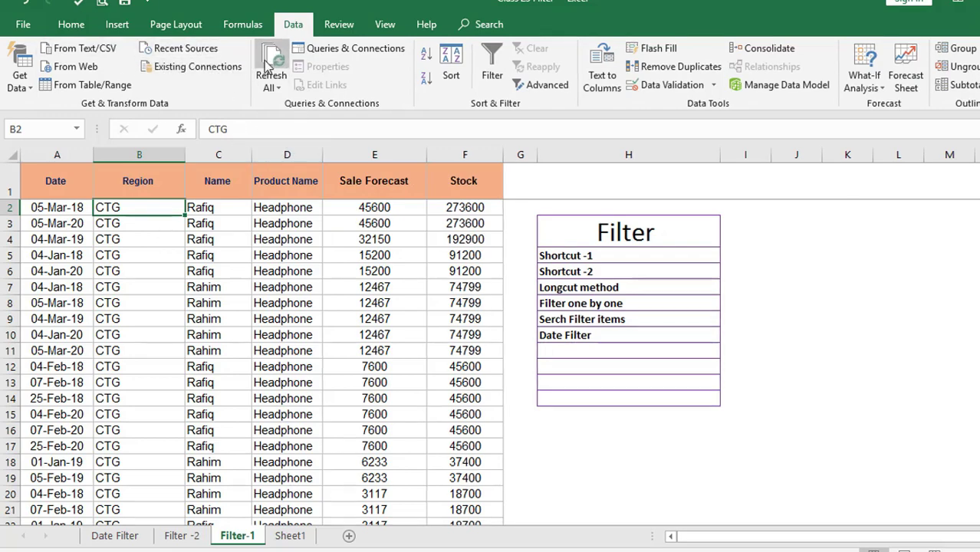
# Step: Enable Filter from the Data tab's Sort & Filter group on the sales table
pyautogui.click(243, 24)
pyautogui.click(300, 21)
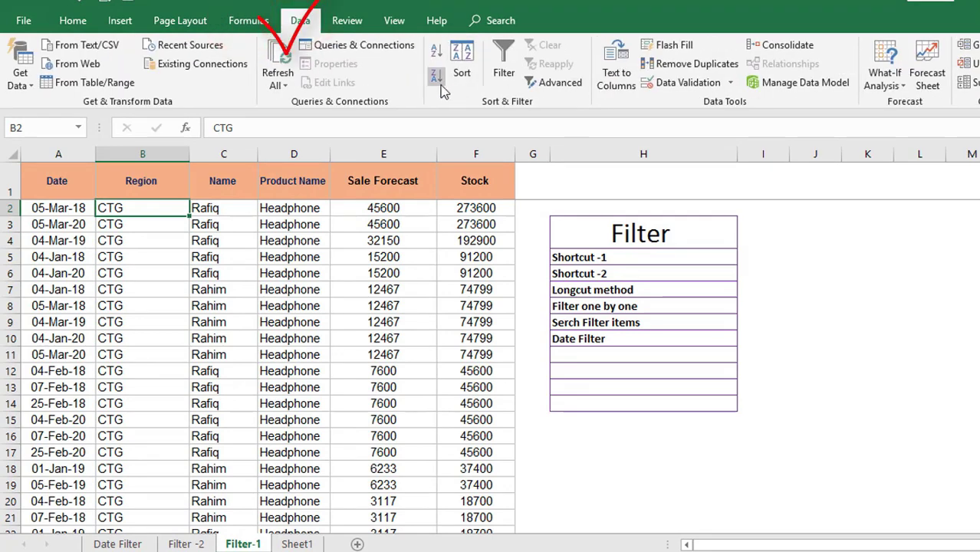
pyautogui.click(506, 58)
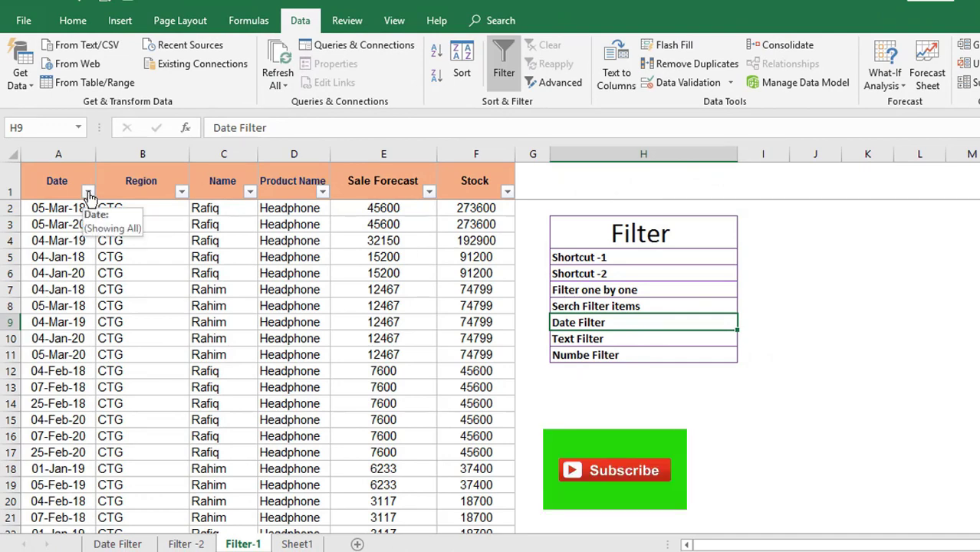
pyautogui.click(88, 192)
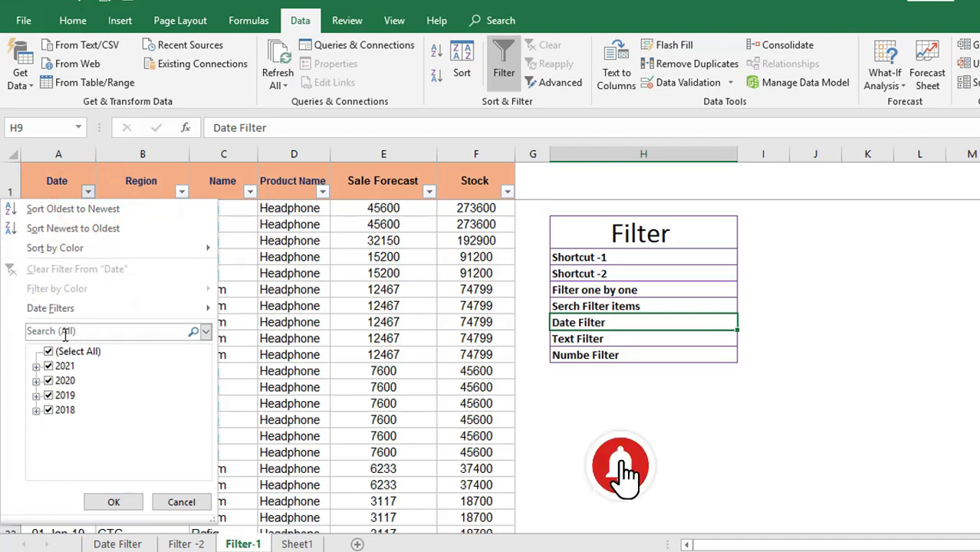
pyautogui.click(65, 332)
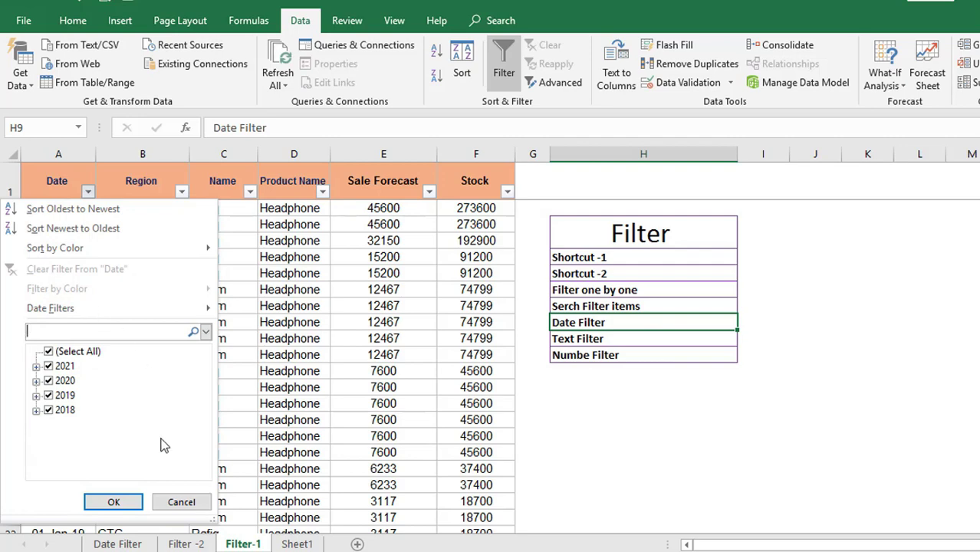
pyautogui.click(182, 503)
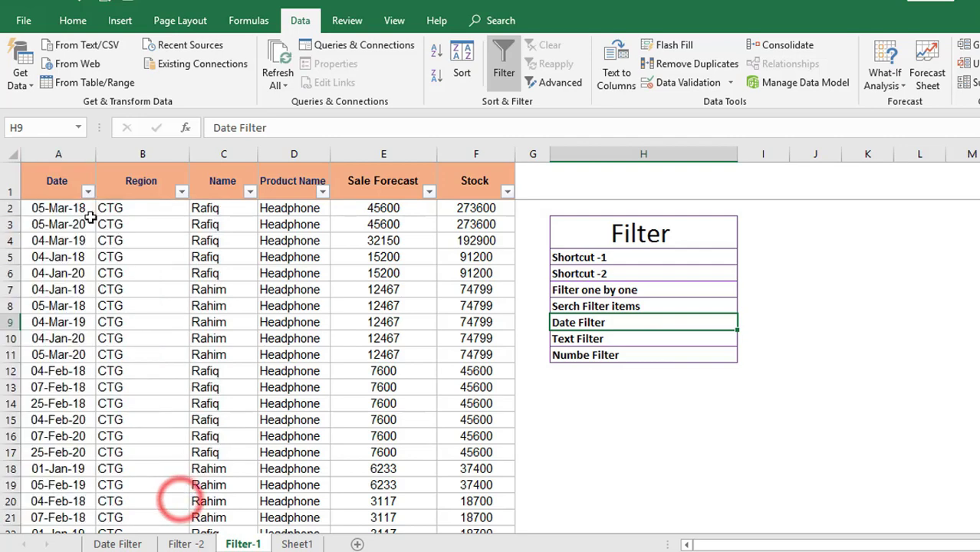
# Step: Sort Date oldest to newest, then newest to oldest so 30-May-21 leads
pyautogui.click(88, 191)
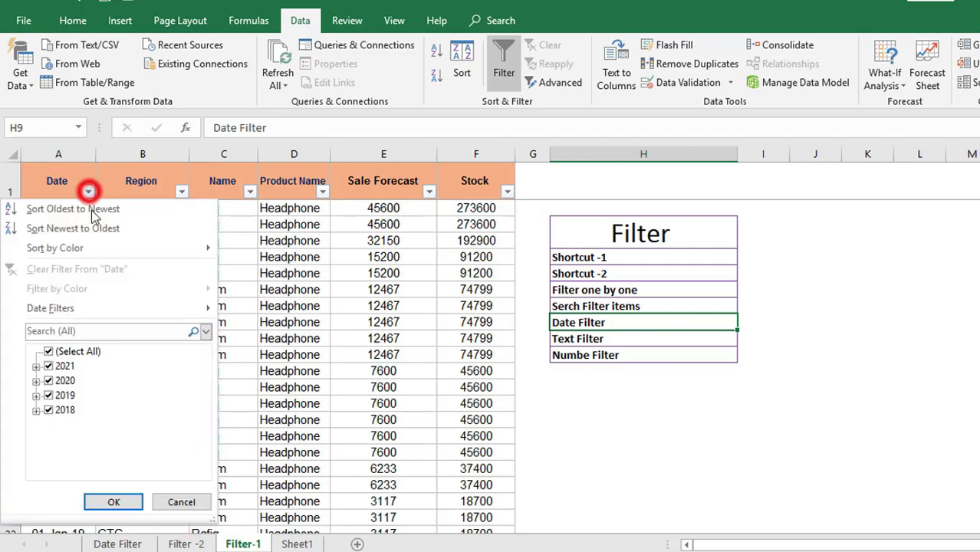
pyautogui.click(48, 209)
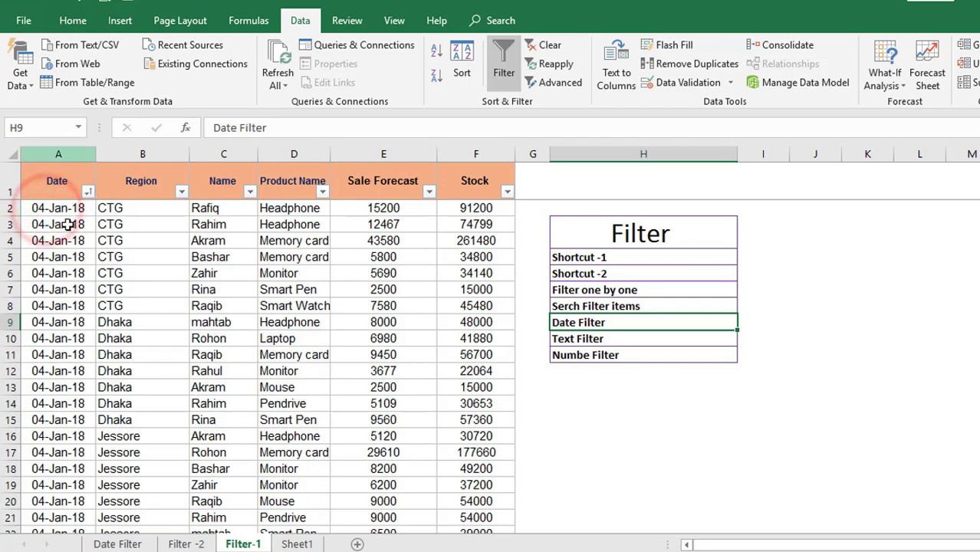
pyautogui.click(88, 191)
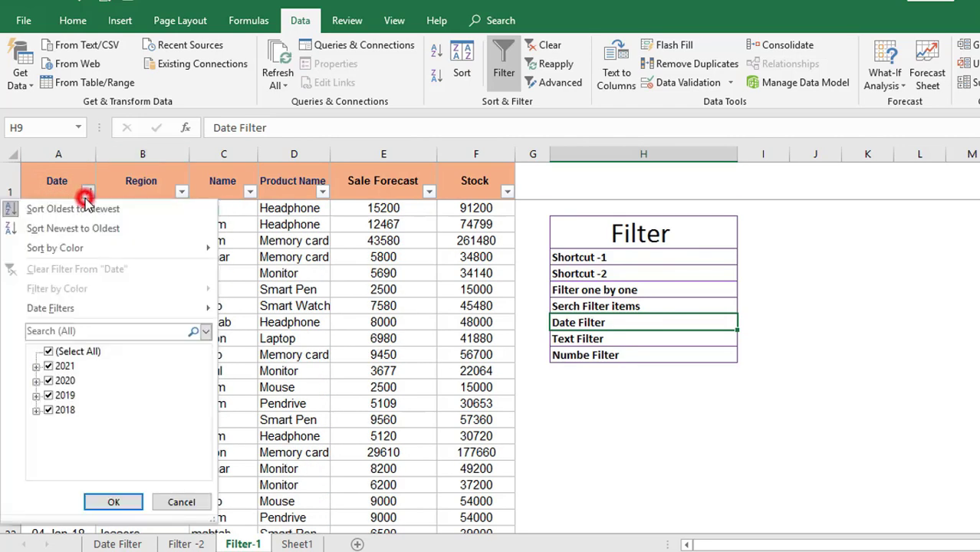
pyautogui.click(56, 229)
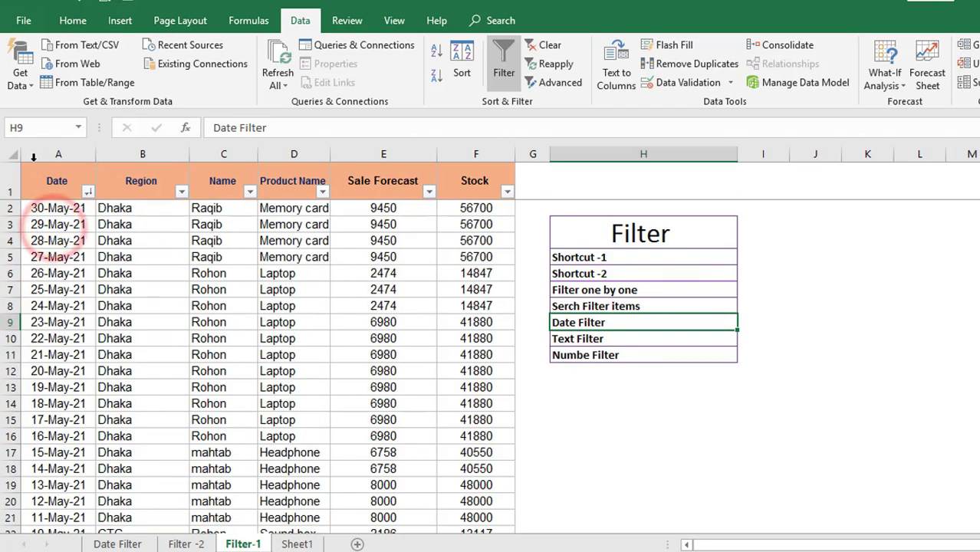
pyautogui.click(88, 191)
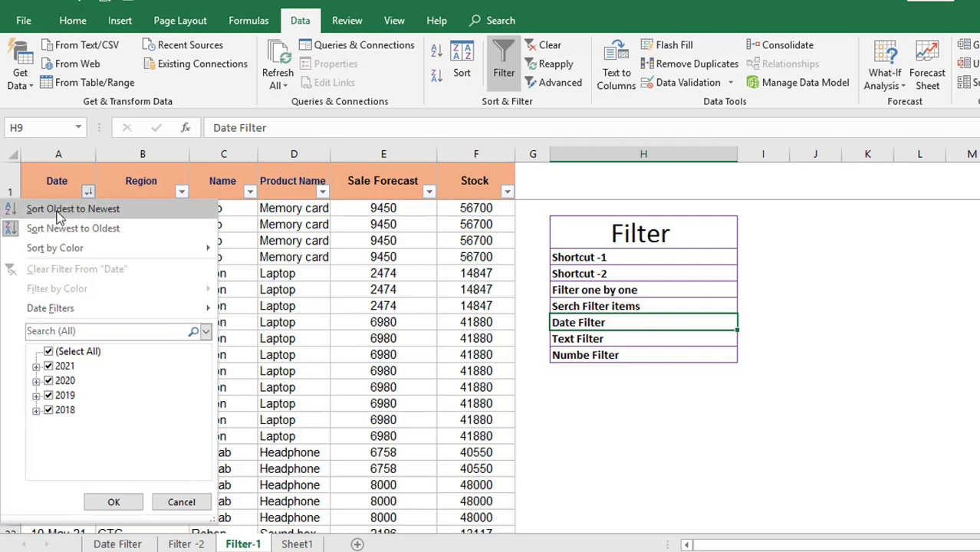
pyautogui.click(365, 254)
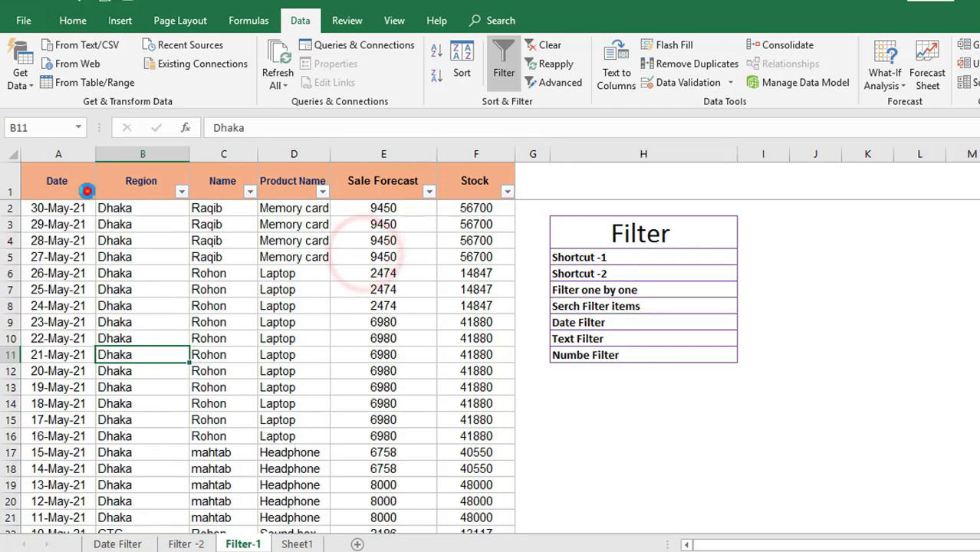
pyautogui.click(88, 190)
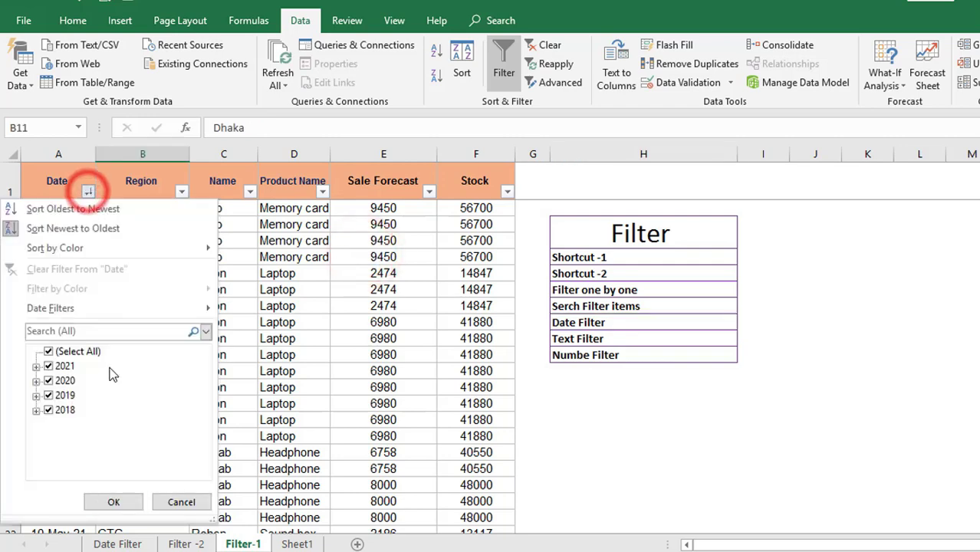
# Step: Filter the Date column to show only 03 January 2021
pyautogui.click(36, 367)
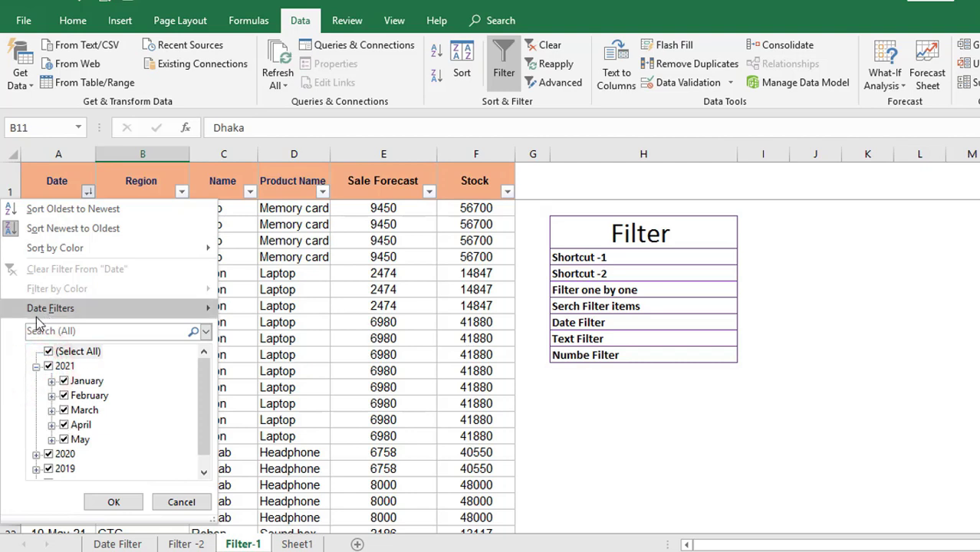
pyautogui.click(51, 381)
pyautogui.scroll(-6, 88, 395)
pyautogui.scroll(6, 92, 403)
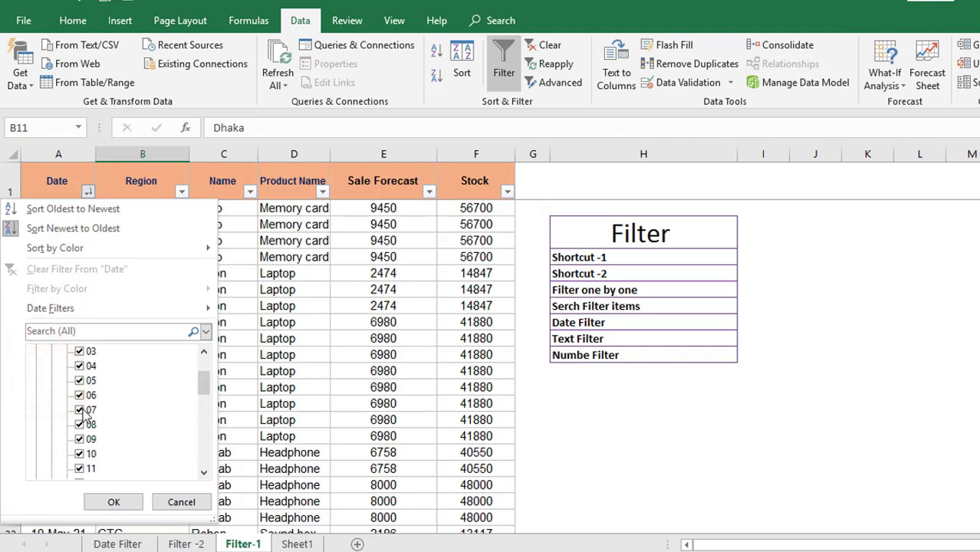
pyautogui.scroll(2, 84, 403)
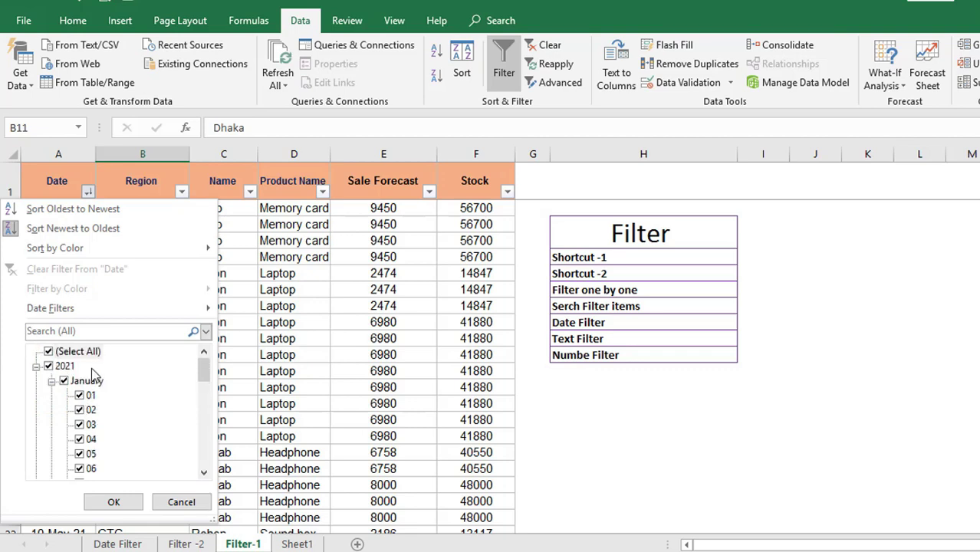
pyautogui.click(48, 351)
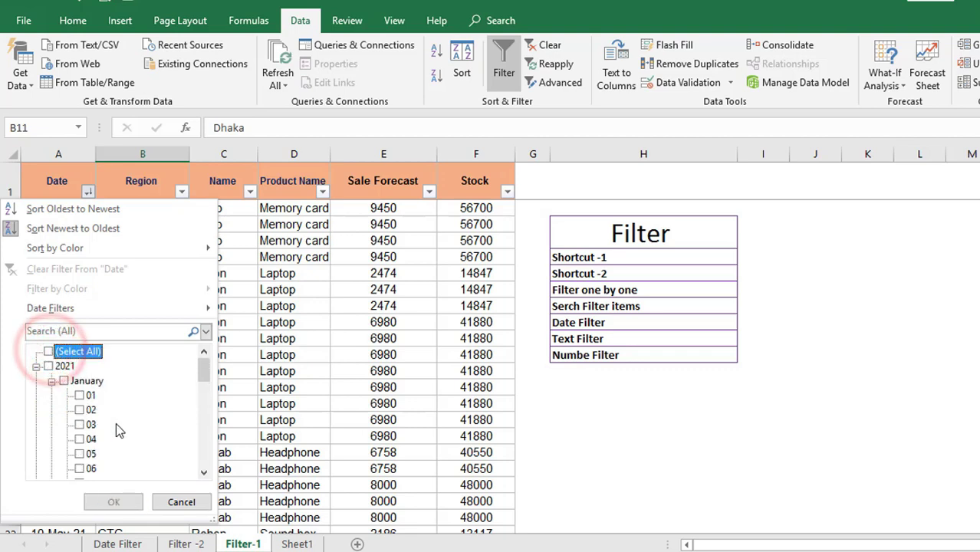
pyautogui.click(79, 424)
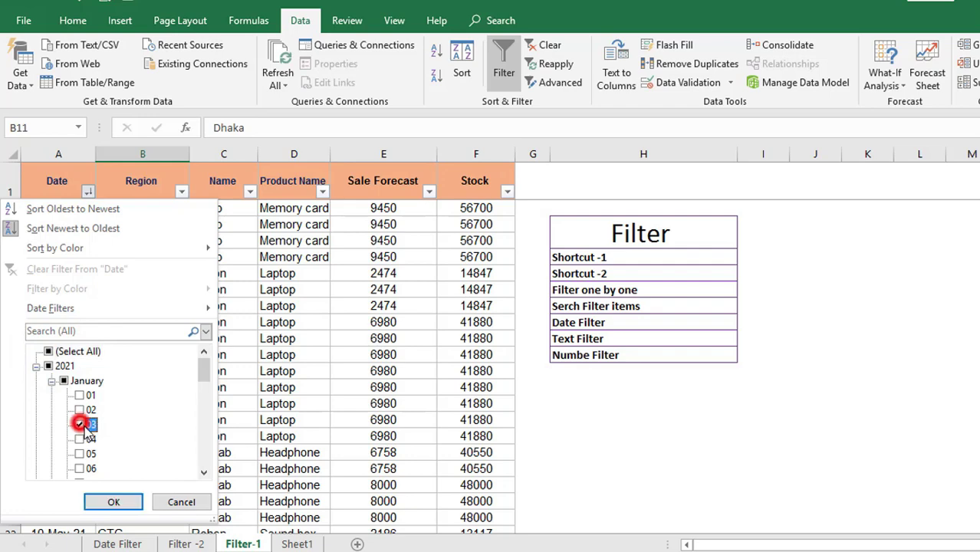
pyautogui.click(114, 501)
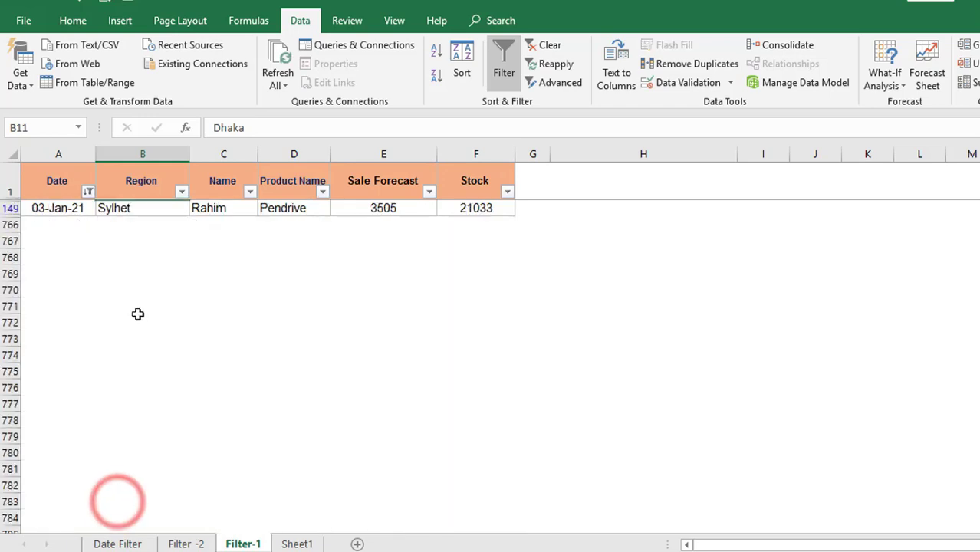
# Step: Reselect all dates in the Date filter so every row shows again
pyautogui.click(88, 191)
pyautogui.click(50, 350)
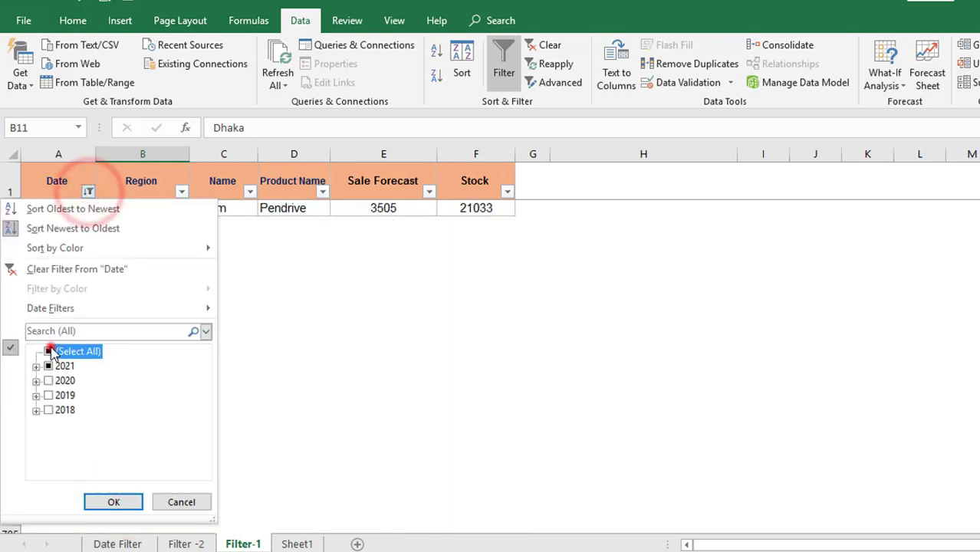
pyautogui.click(114, 502)
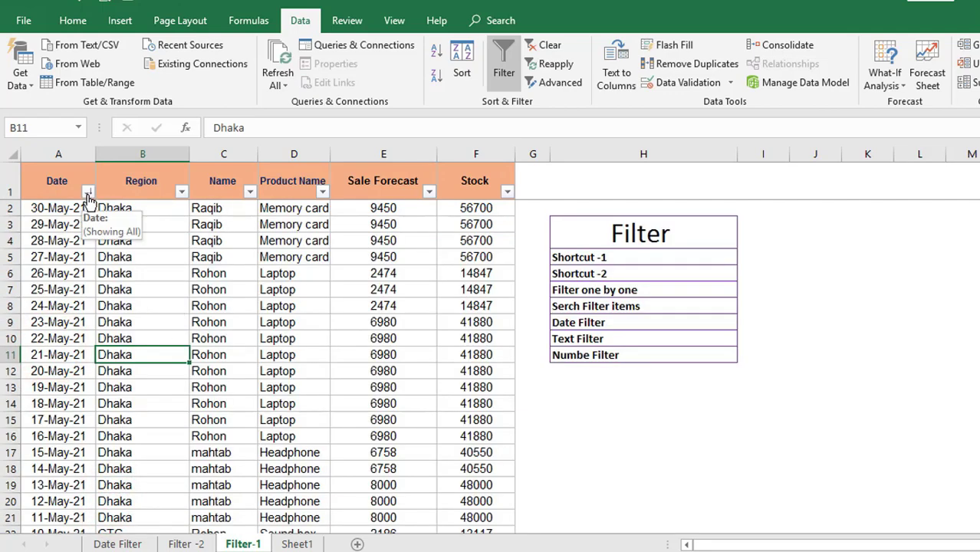
# Step: Apply the Next Week preset Date filter to the sales table
pyautogui.click(141, 289)
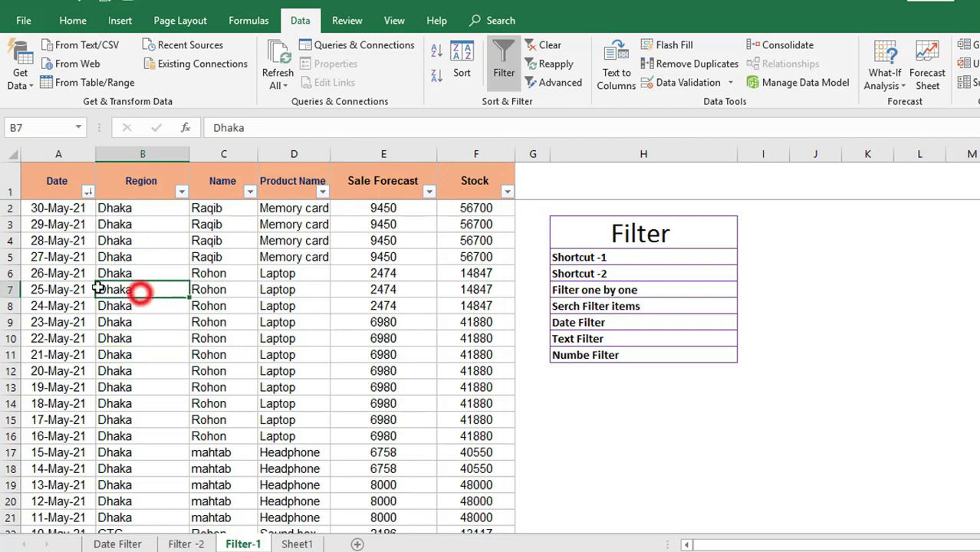
pyautogui.click(88, 193)
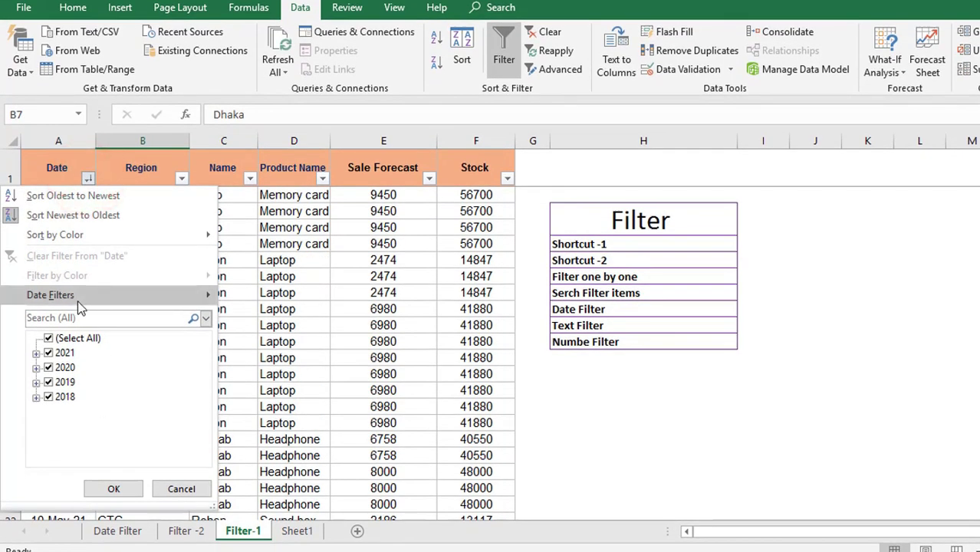
pyautogui.click(79, 299)
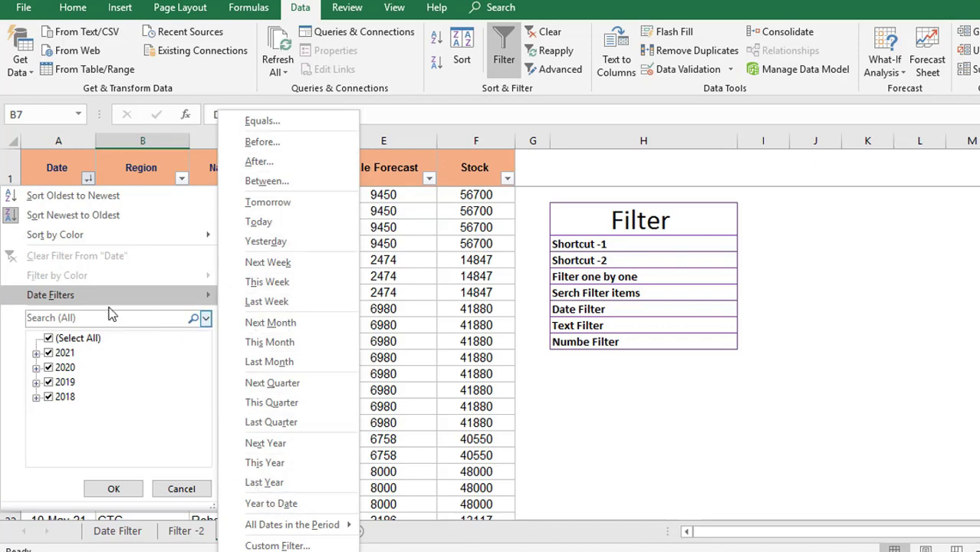
pyautogui.click(195, 489)
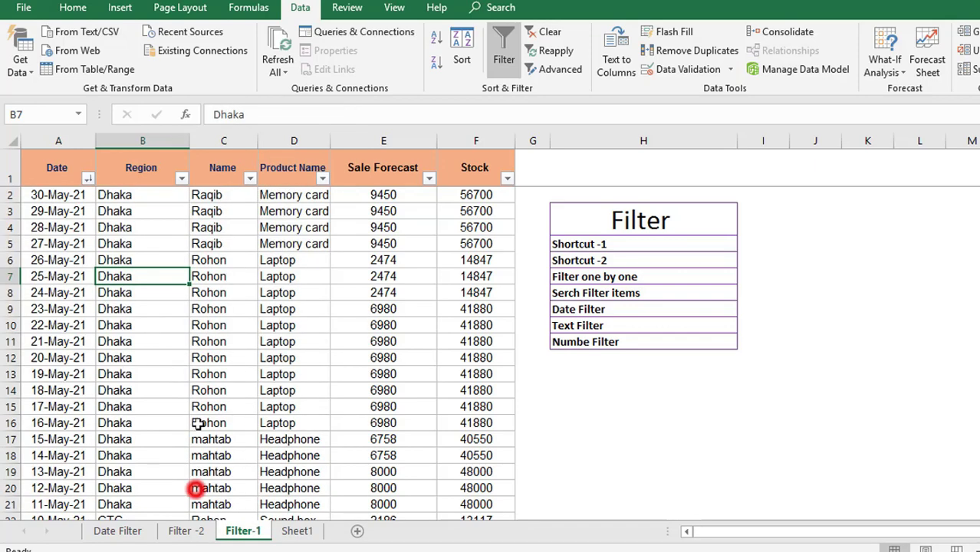
pyautogui.click(88, 179)
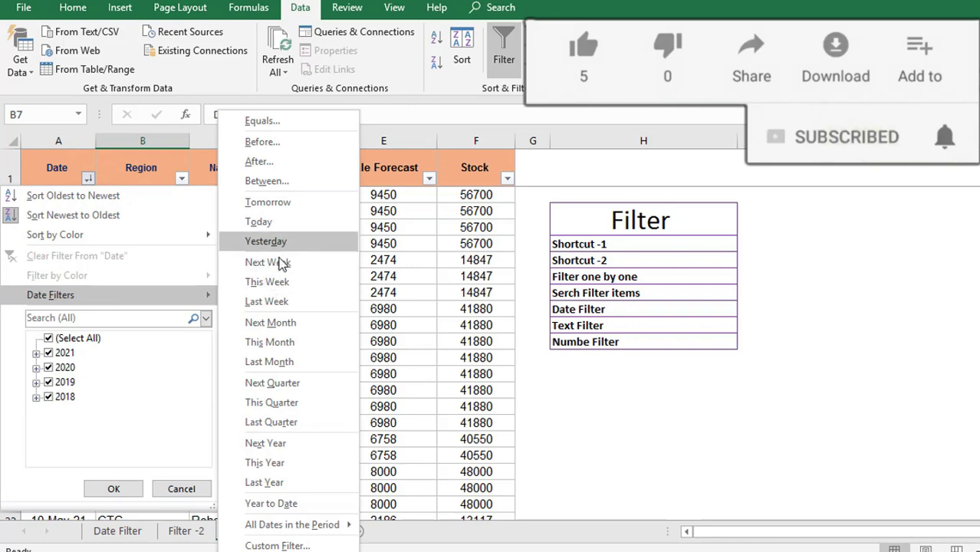
pyautogui.click(280, 263)
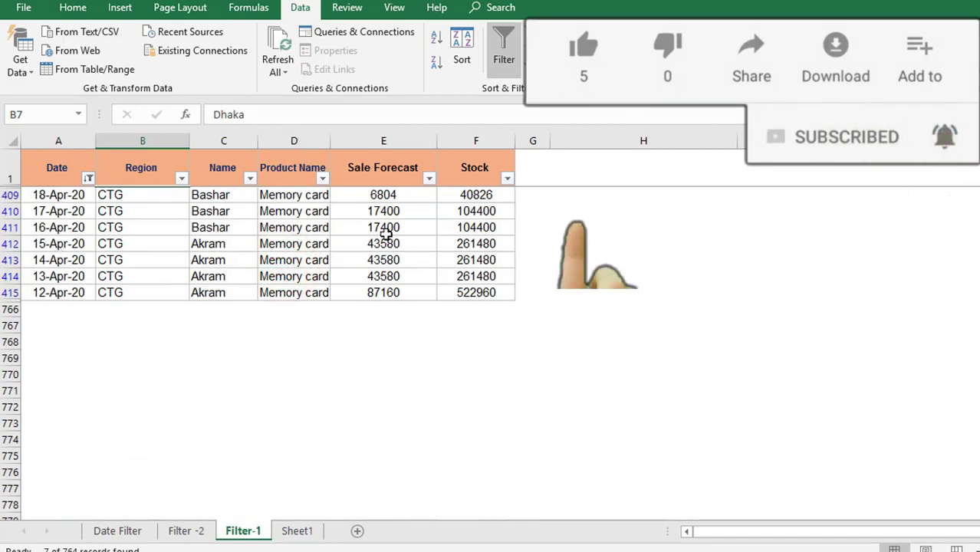
# Step: Switch the Date filter to Next Year, leaving 150 of 764 records, and scroll through them
pyautogui.click(88, 179)
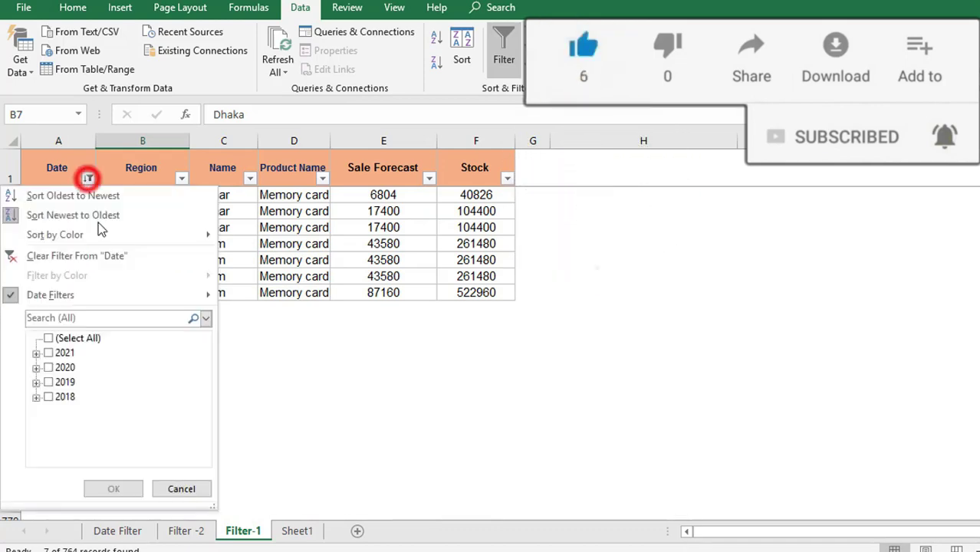
pyautogui.click(96, 295)
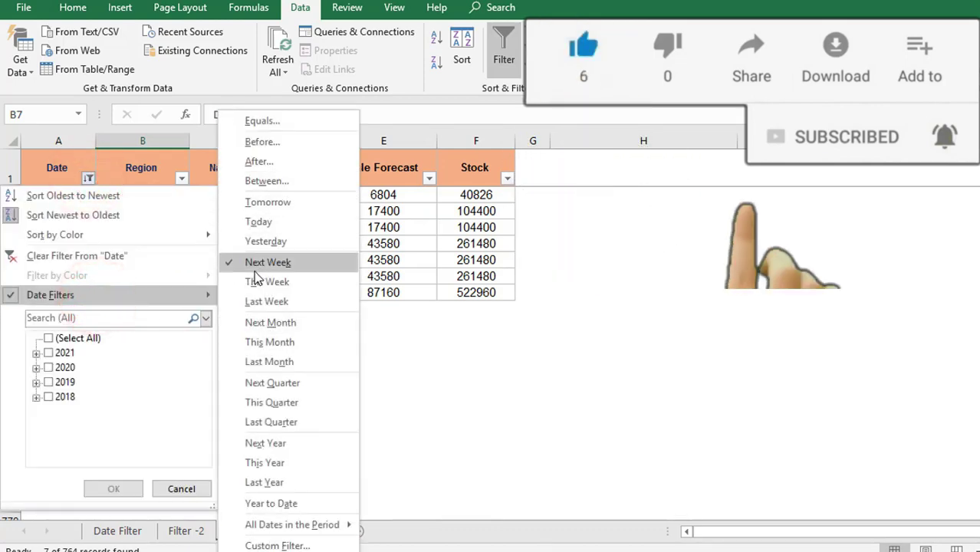
pyautogui.click(289, 443)
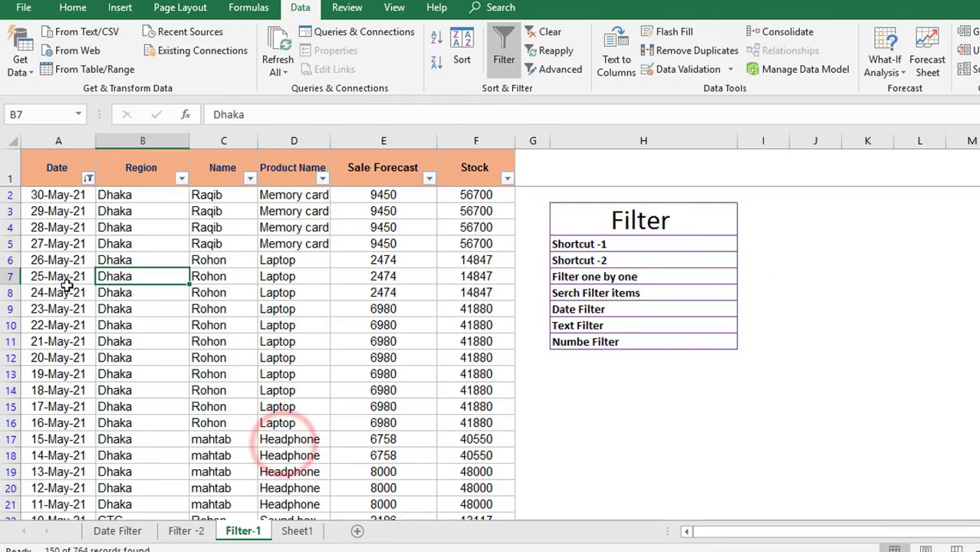
pyautogui.click(50, 212)
pyautogui.scroll(-13, 85, 355)
pyautogui.scroll(-9, 84, 355)
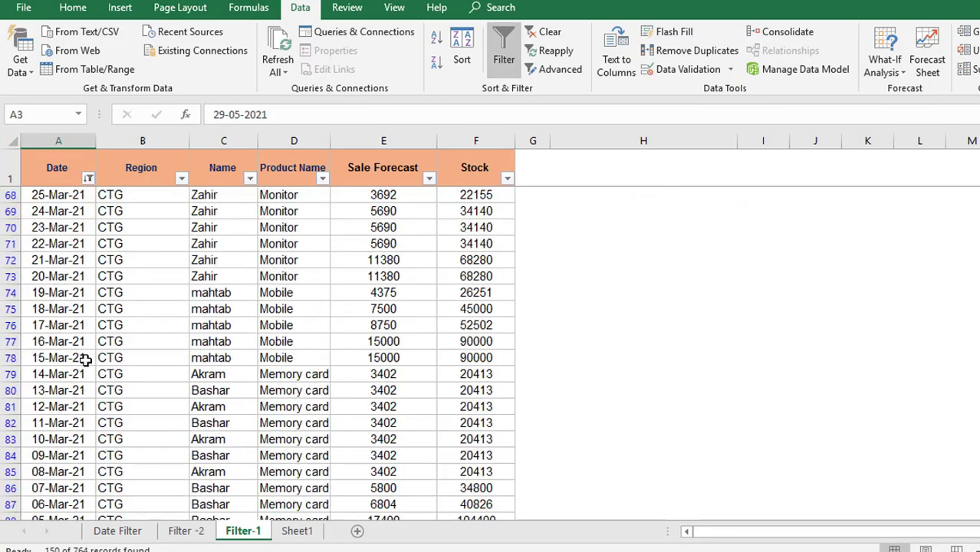
pyautogui.scroll(-7, 81, 356)
pyautogui.scroll(-15, 81, 361)
pyautogui.scroll(-5, 80, 368)
pyautogui.scroll(10, 80, 372)
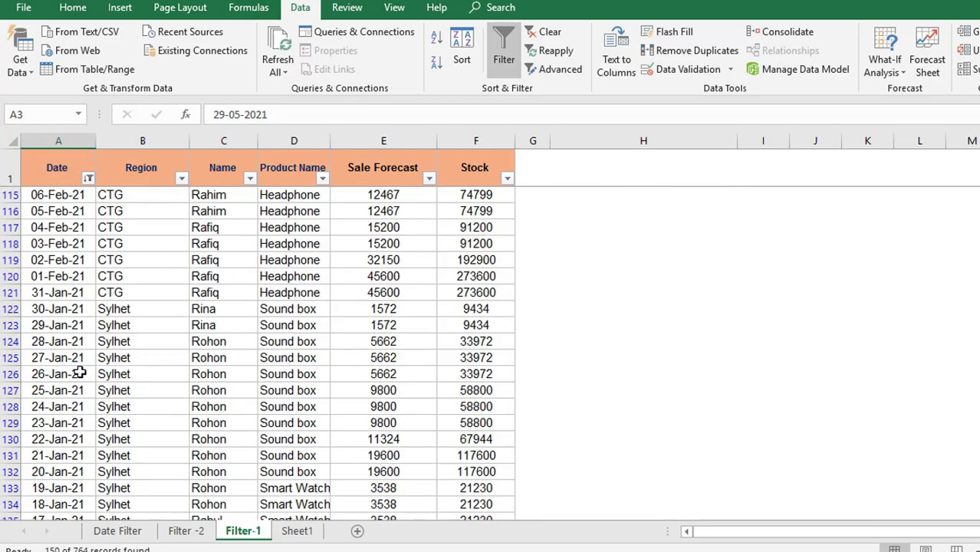
pyautogui.scroll(15, 80, 372)
pyautogui.scroll(7, 80, 372)
pyautogui.scroll(14, 81, 360)
pyautogui.scroll(2, 82, 358)
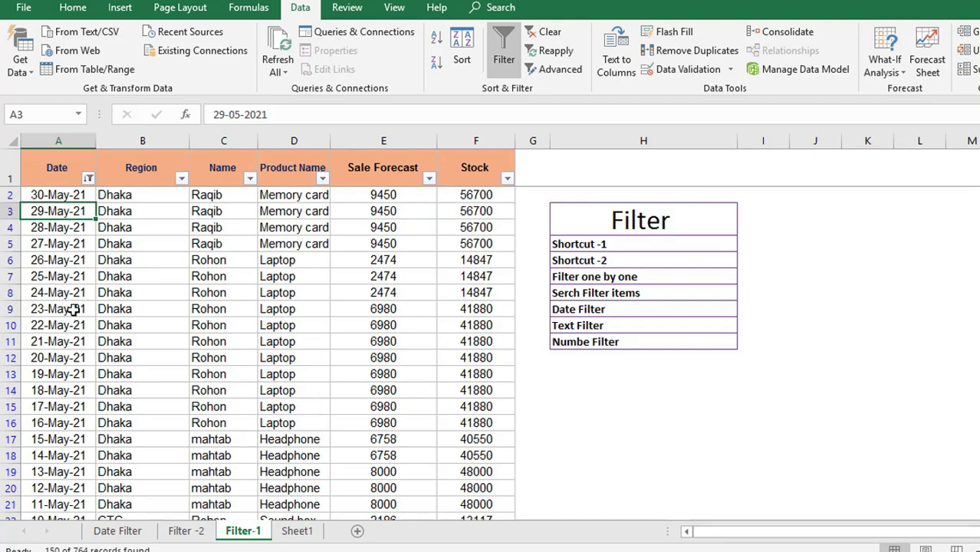
# Step: Filter Date by All Dates in the Period > July, leaving 31 of 764 records
pyautogui.click(90, 180)
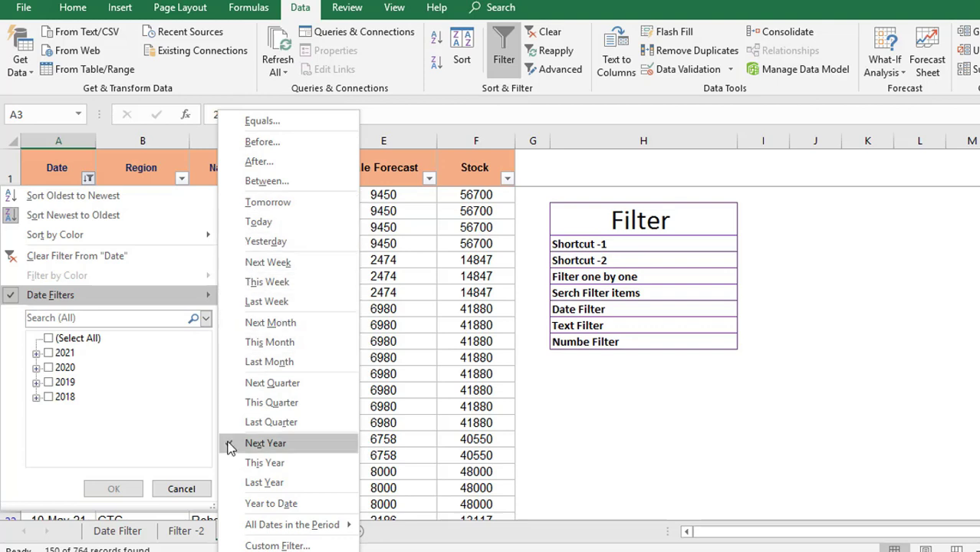
pyautogui.moveTo(292, 524)
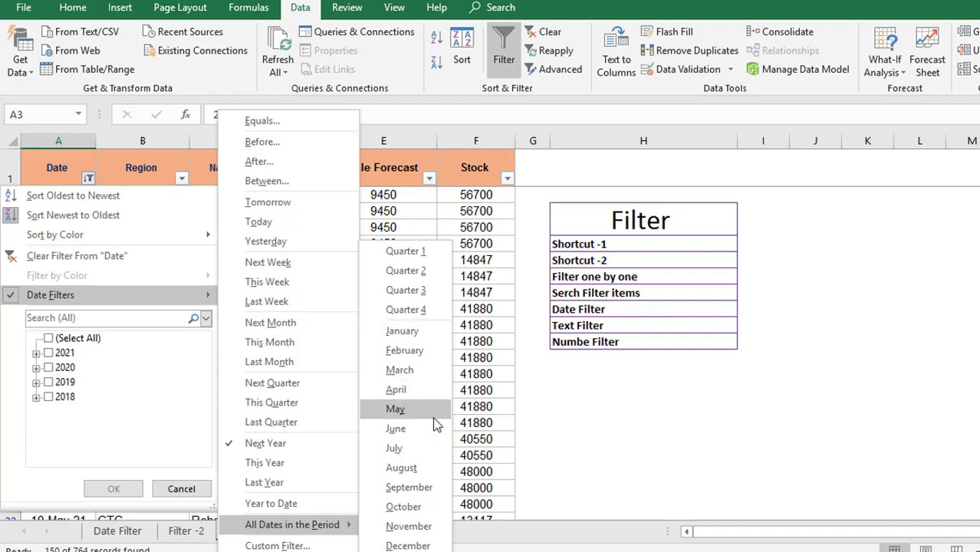
pyautogui.click(407, 450)
pyautogui.click(75, 244)
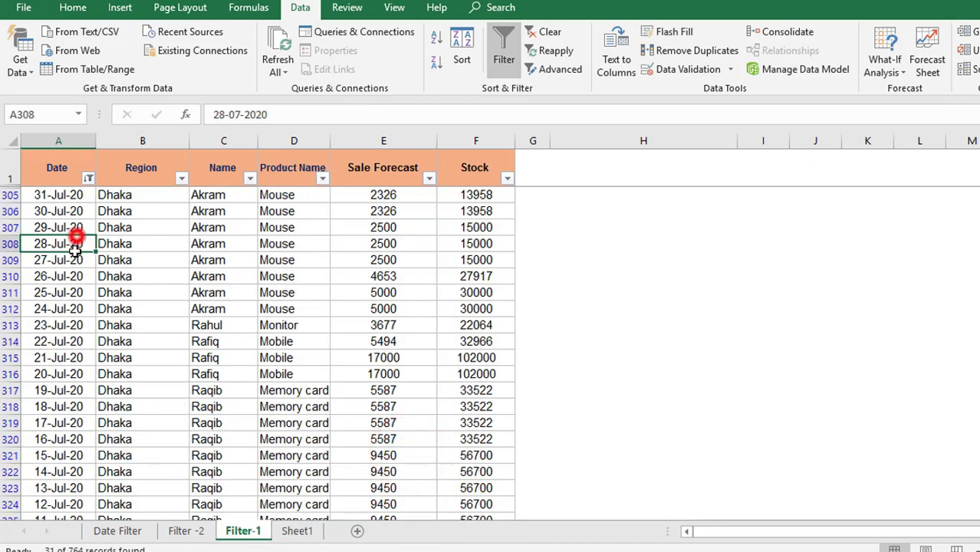
pyautogui.scroll(-6, 75, 244)
pyautogui.scroll(1, 76, 322)
pyautogui.scroll(5, 76, 322)
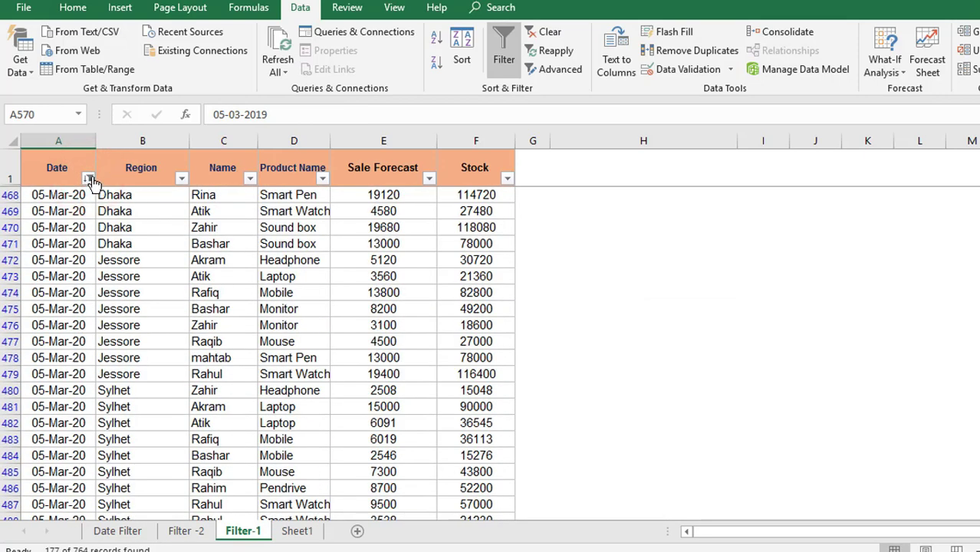
# Step: Start a Custom Date filter whose first condition is 'is after or equal to'
pyautogui.click(89, 178)
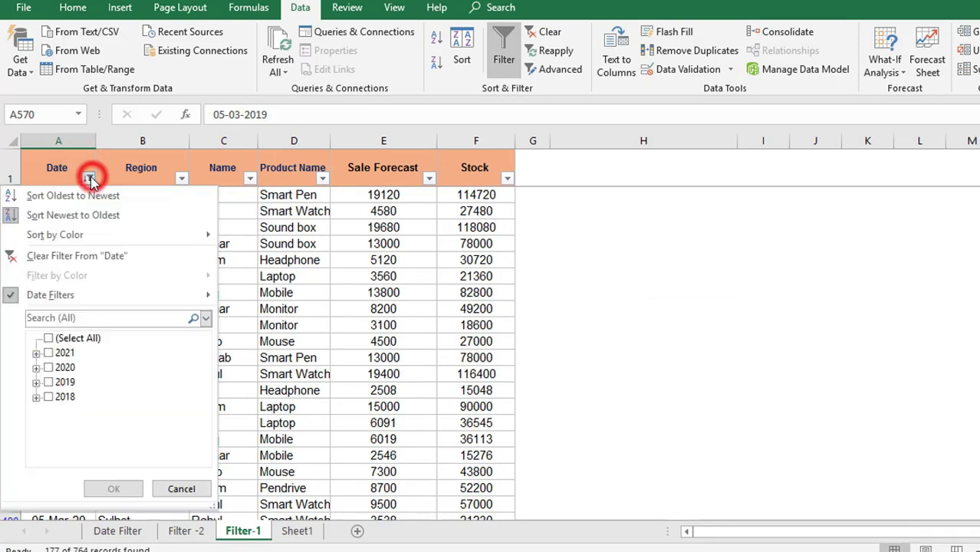
pyautogui.click(69, 295)
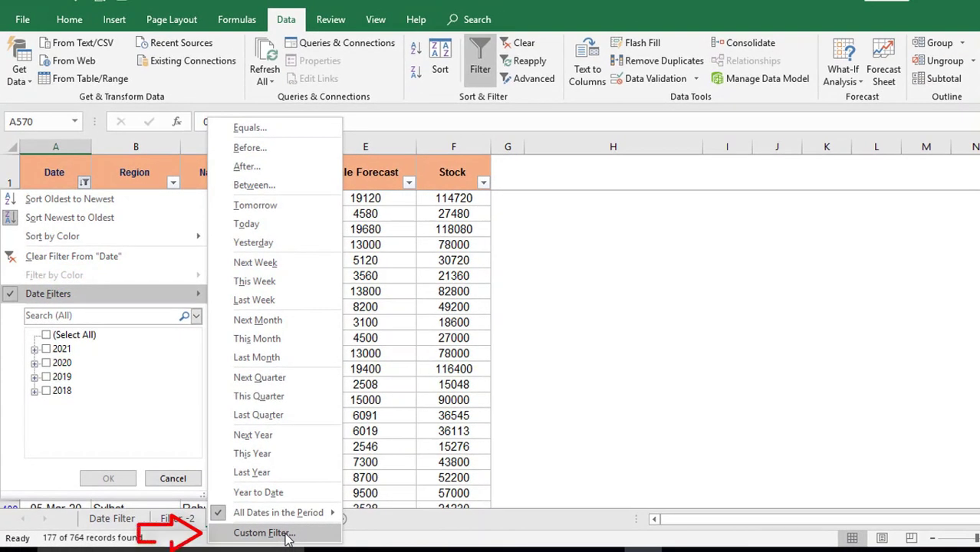
pyautogui.click(287, 535)
pyautogui.moveTo(572, 156); pyautogui.dragTo(456, 150)
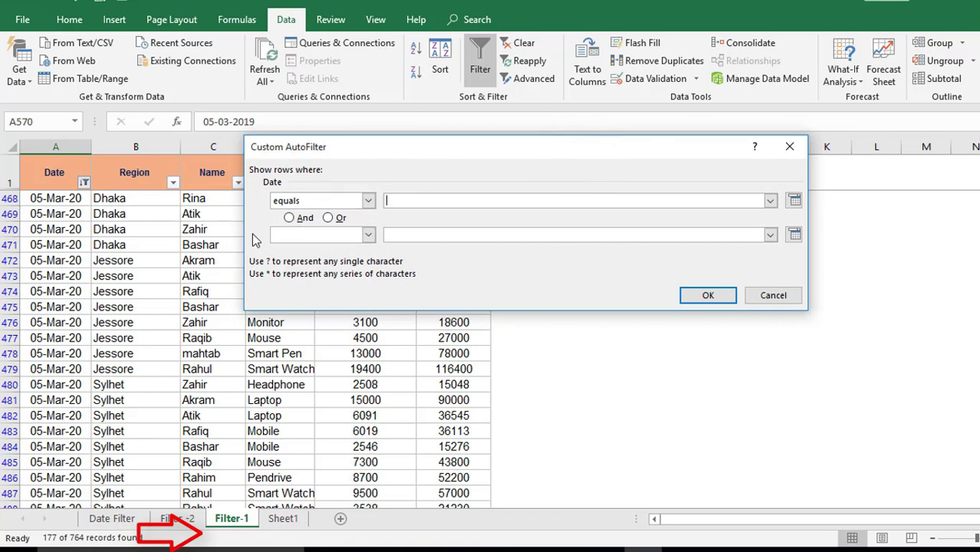
pyautogui.click(368, 202)
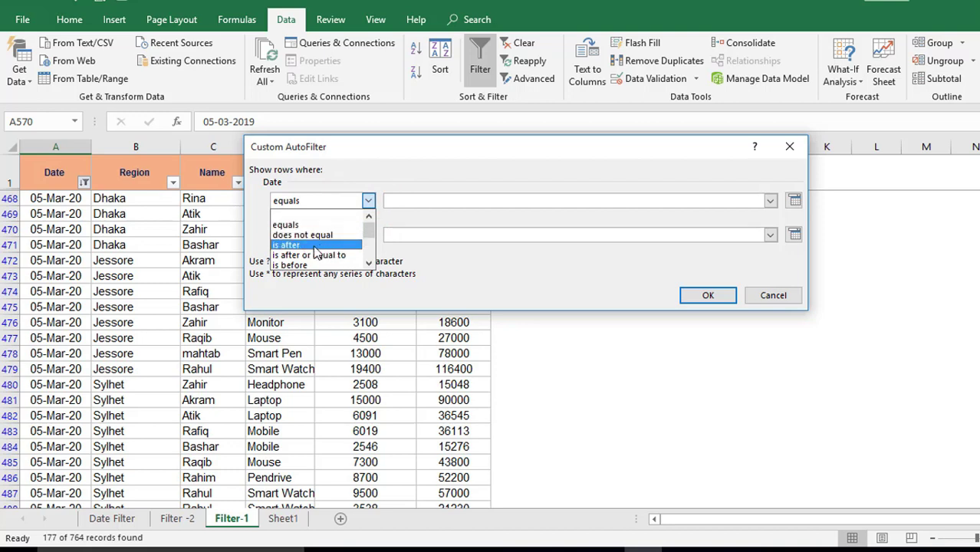
pyautogui.click(317, 246)
pyautogui.click(368, 200)
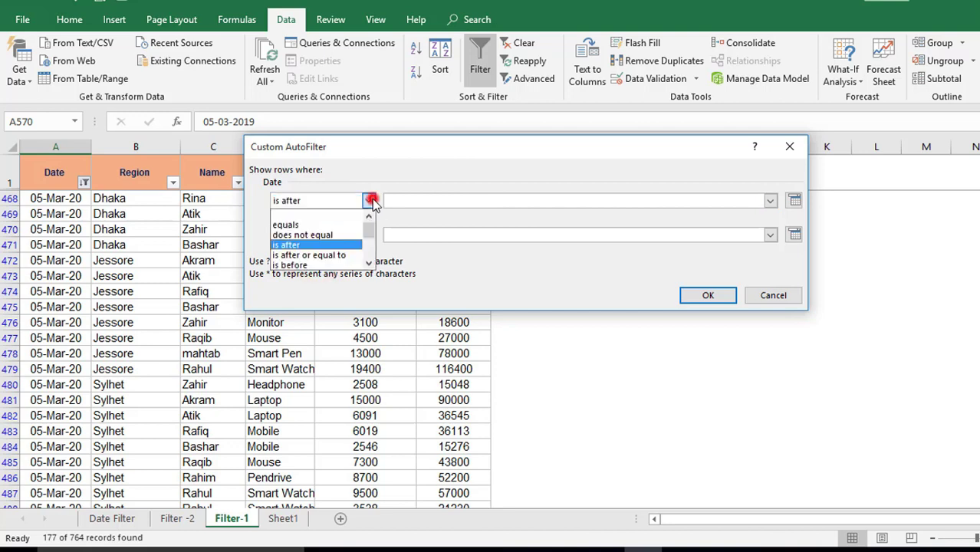
pyautogui.click(304, 256)
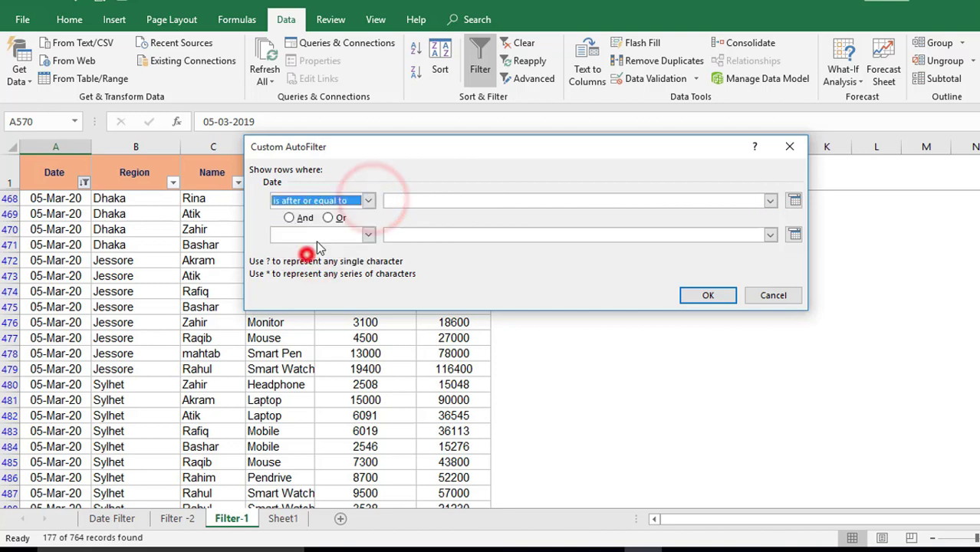
pyautogui.click(460, 203)
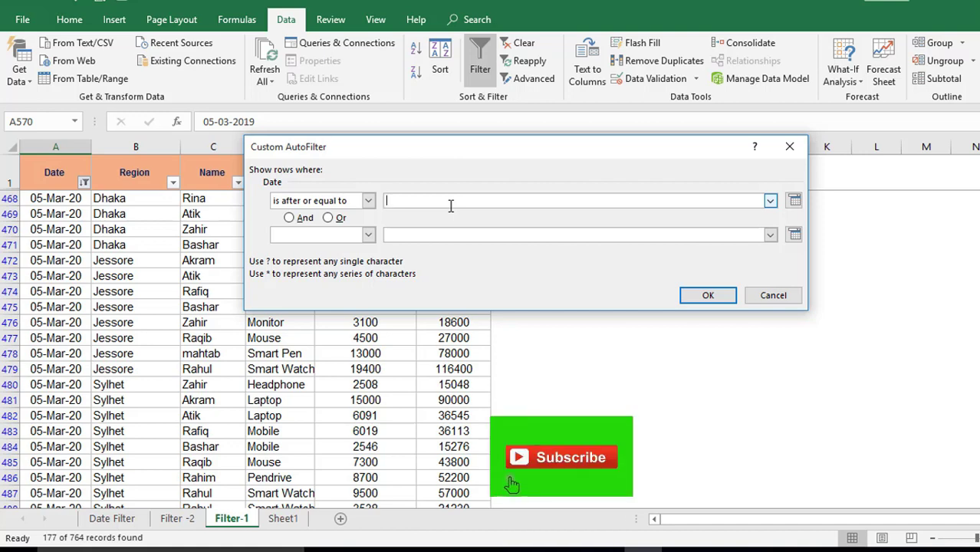
# Step: Set the start date to 10-04-20 and the second rule to 'is before or equal to'
pyautogui.click(794, 202)
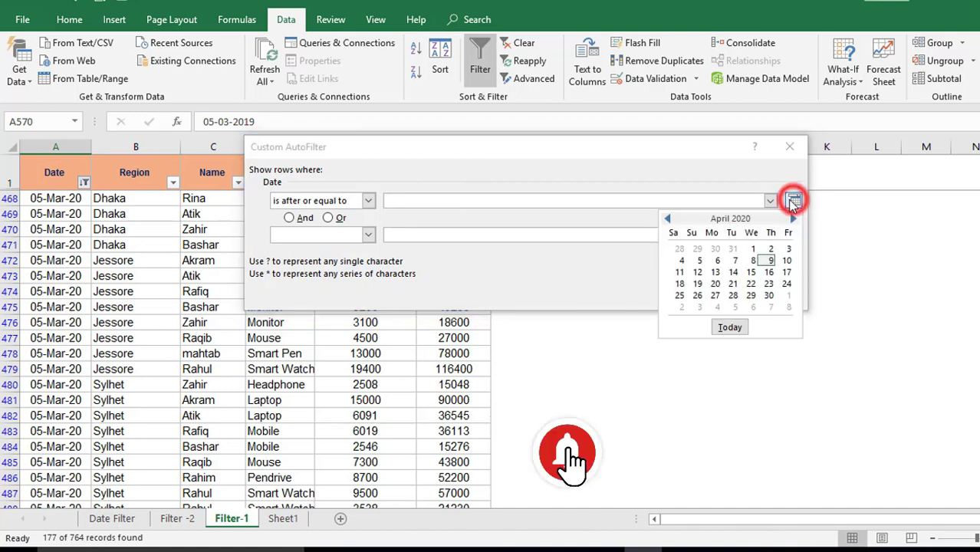
pyautogui.click(788, 261)
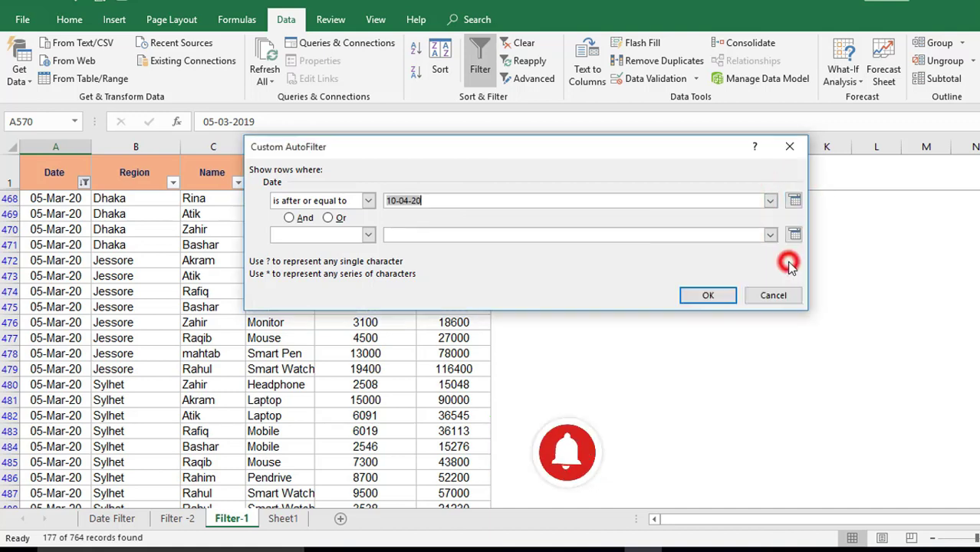
pyautogui.click(369, 236)
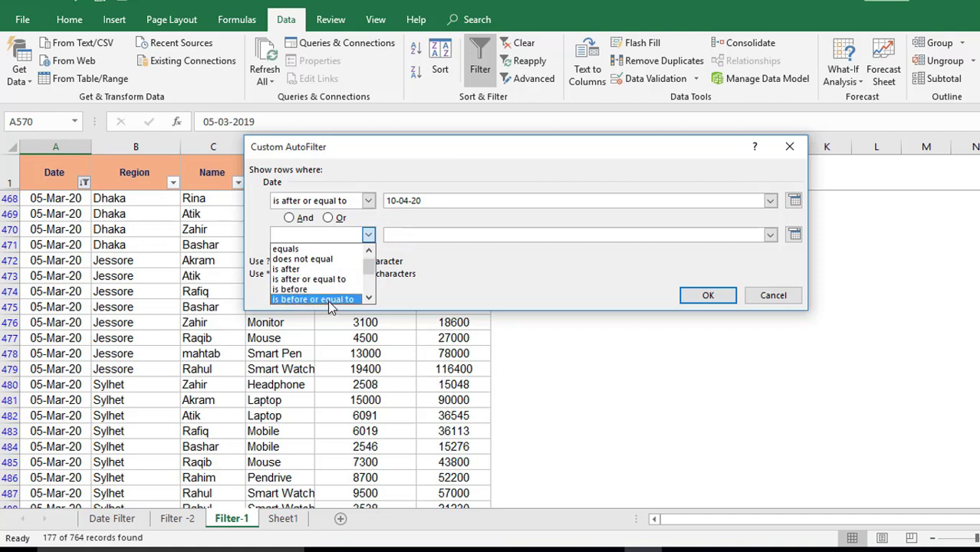
pyautogui.moveTo(368, 260); pyautogui.dragTo(376, 298)
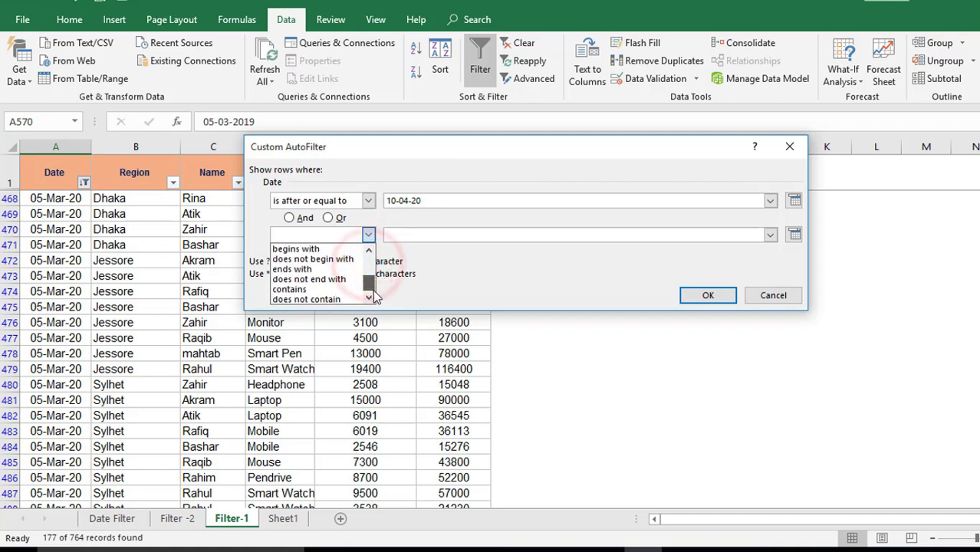
pyautogui.scroll(3, 376, 298)
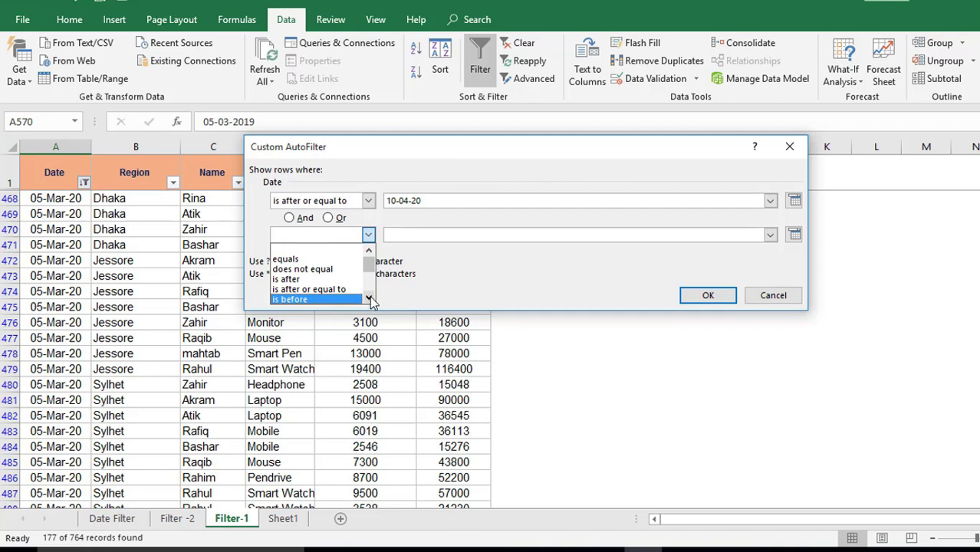
pyautogui.click(369, 299)
pyautogui.click(334, 299)
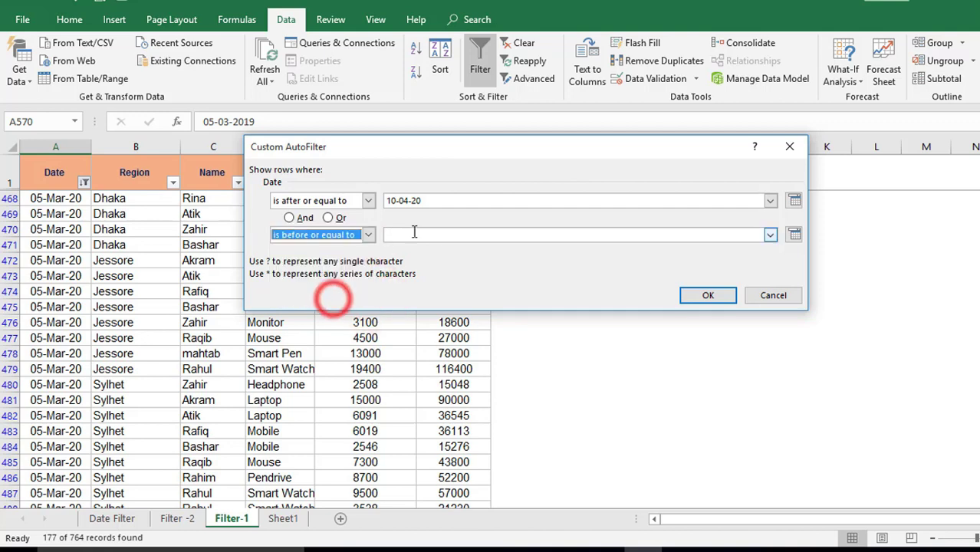
# Step: Pick 10-05-20 as the end date and apply the date range filter
pyautogui.click(477, 235)
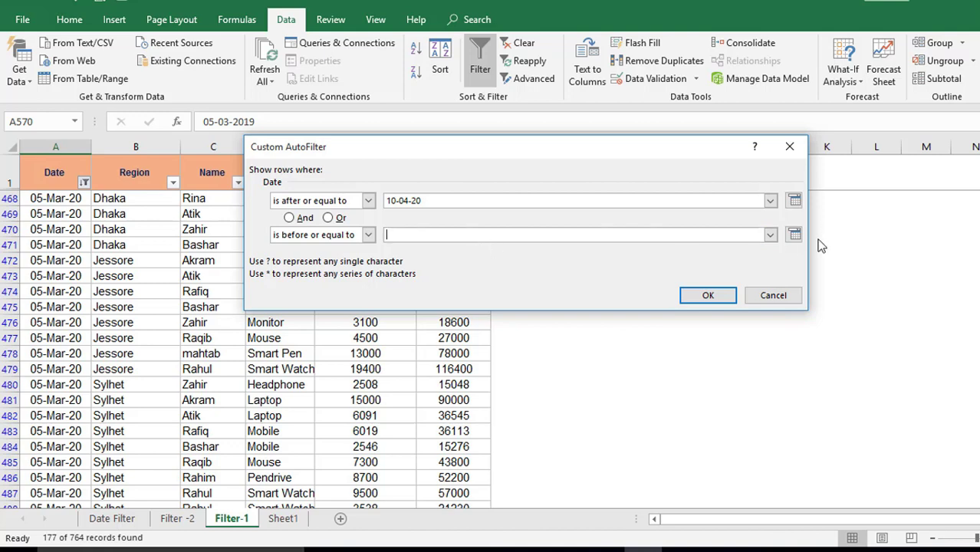
pyautogui.click(795, 236)
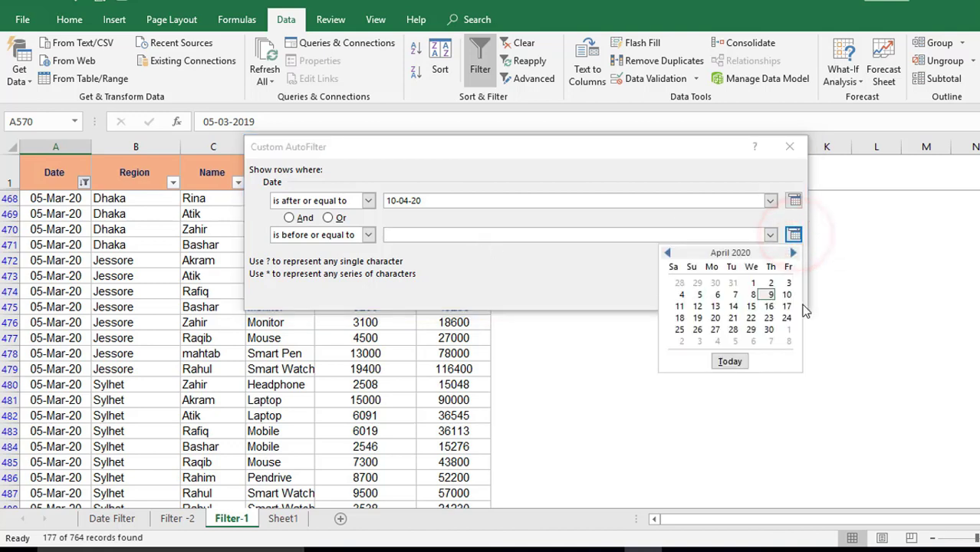
pyautogui.click(794, 255)
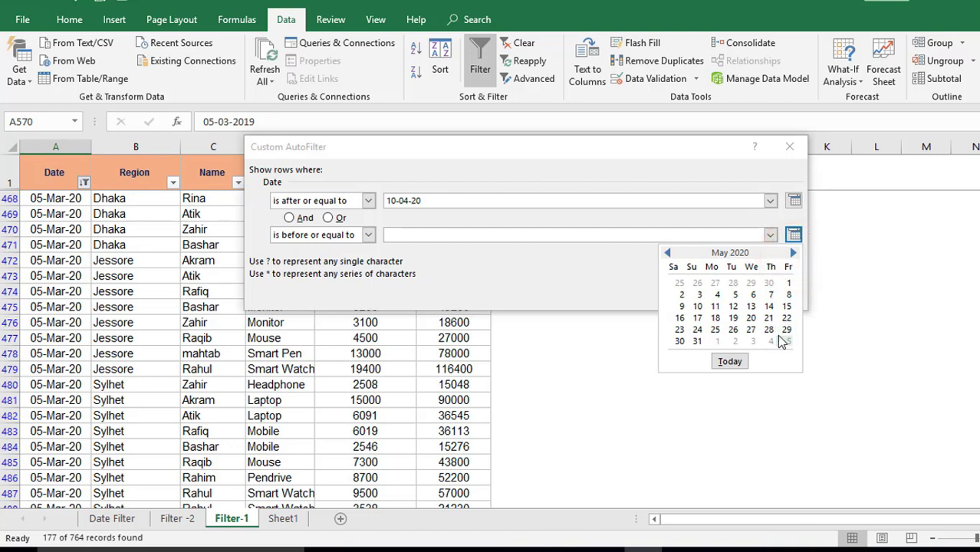
pyautogui.click(700, 307)
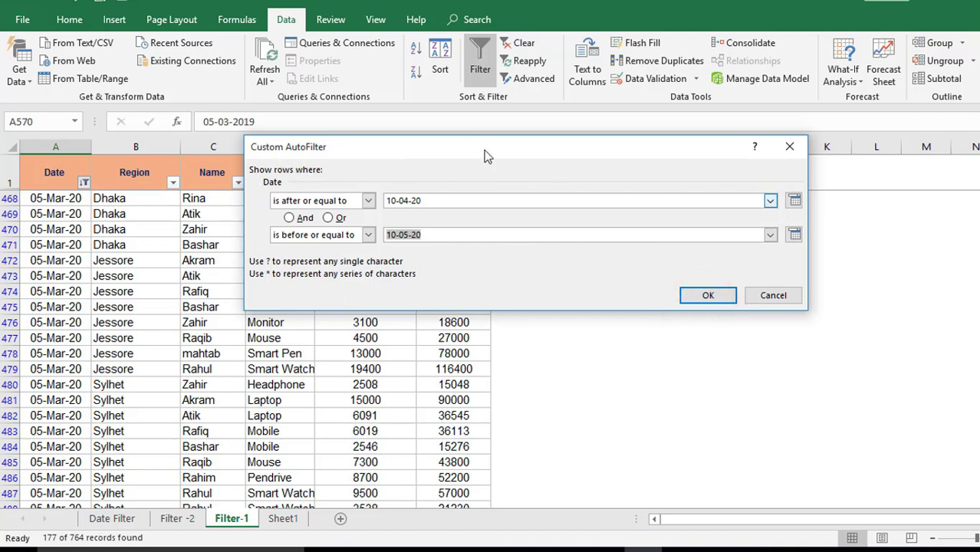
pyautogui.click(707, 296)
pyautogui.scroll(-7, 114, 245)
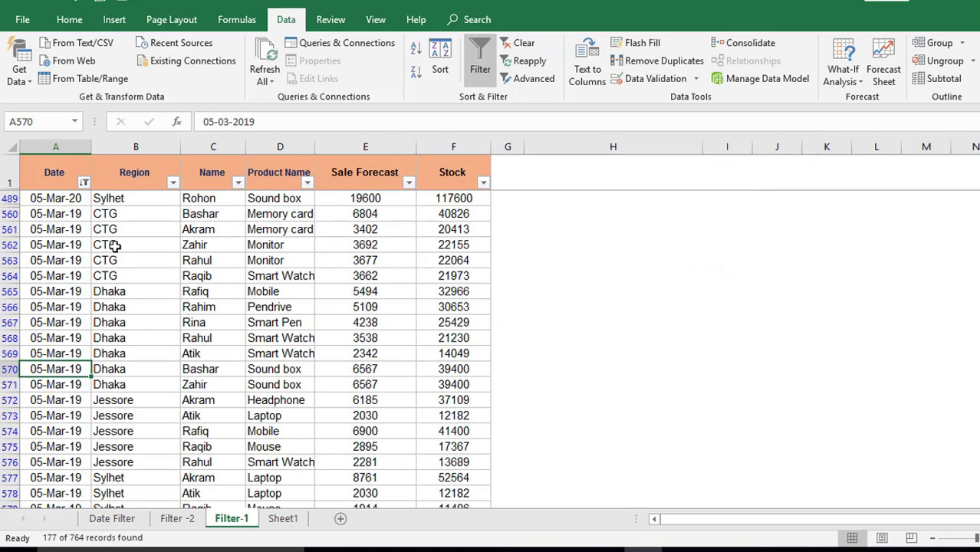
pyautogui.scroll(-4, 113, 245)
pyautogui.scroll(-4, 111, 247)
pyautogui.scroll(-5, 109, 284)
pyautogui.scroll(-1, 109, 286)
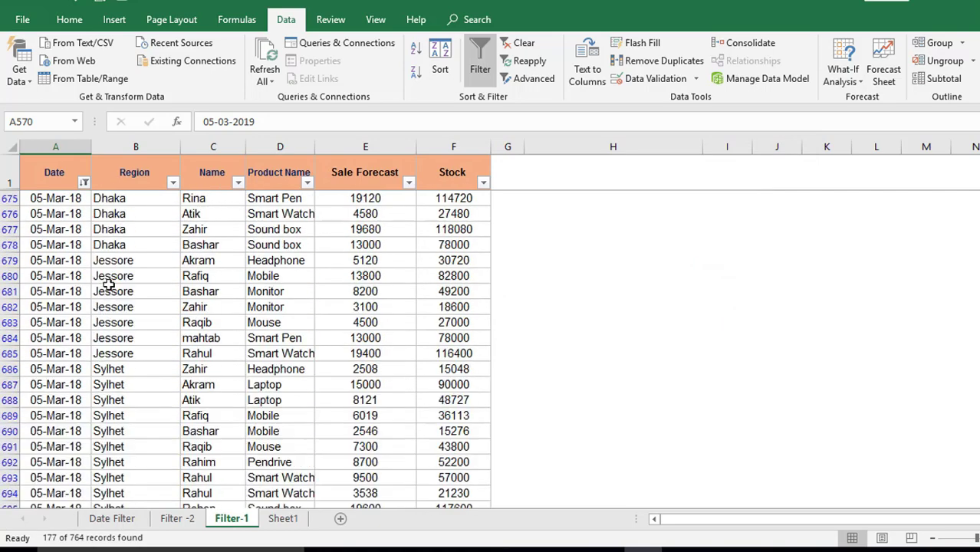
pyautogui.scroll(10, 109, 282)
pyautogui.scroll(10, 108, 278)
pyautogui.scroll(5, 96, 261)
pyautogui.scroll(10, 85, 245)
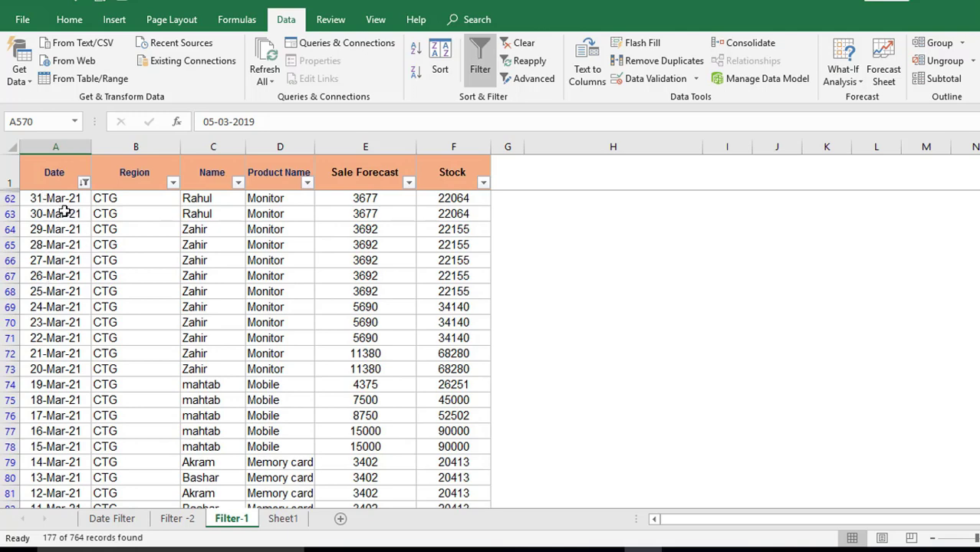
pyautogui.scroll(-4, 77, 351)
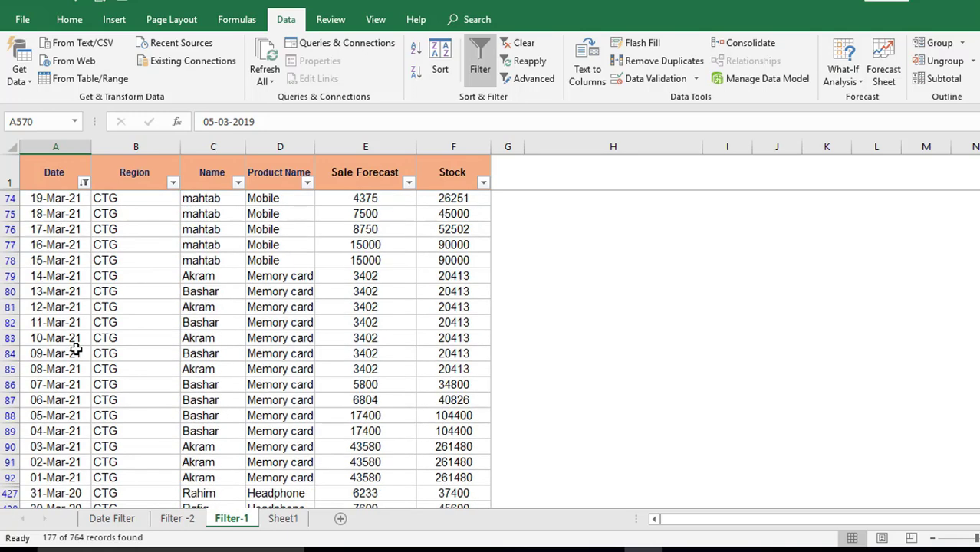
pyautogui.scroll(-5, 77, 351)
pyautogui.scroll(-4, 77, 351)
pyautogui.scroll(-7, 77, 350)
pyautogui.scroll(-4, 77, 350)
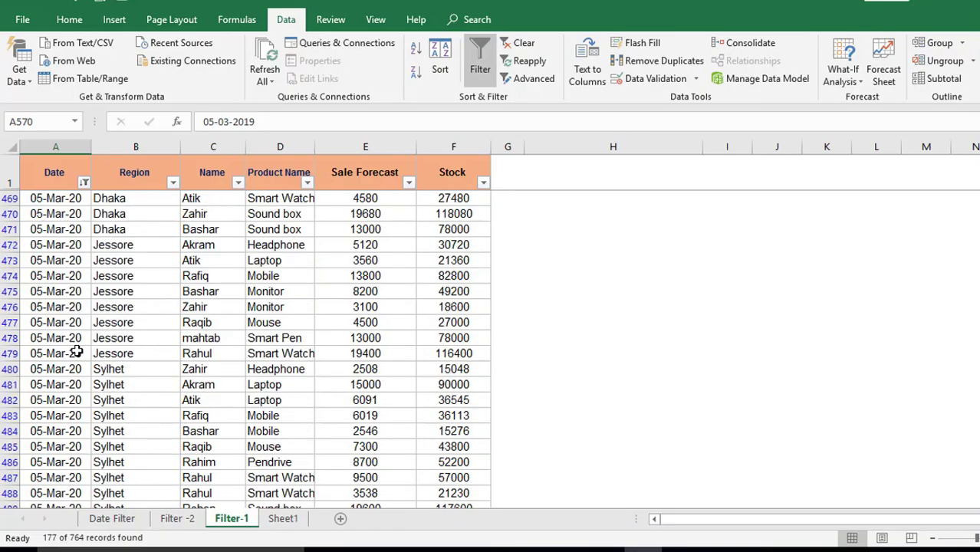
pyautogui.scroll(-15, 77, 351)
pyautogui.scroll(-8, 76, 350)
pyautogui.scroll(-10, 76, 350)
pyautogui.scroll(-5, 77, 351)
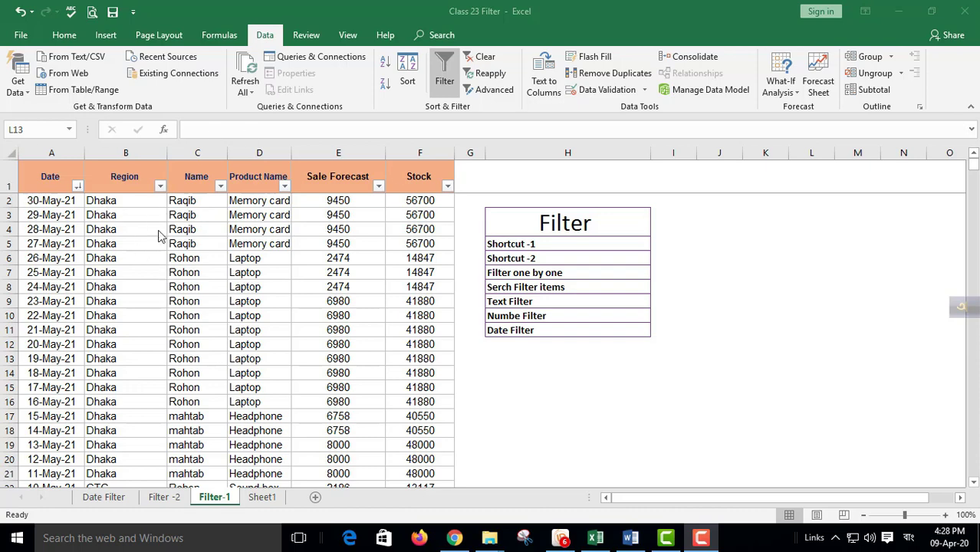
# Step: Filter the Region column to show only Jessore rows
pyautogui.scroll(-1, 137, 328)
pyautogui.scroll(1, 136, 328)
pyautogui.scroll(-4, 115, 368)
pyautogui.click(108, 387)
pyautogui.scroll(-9, 132, 409)
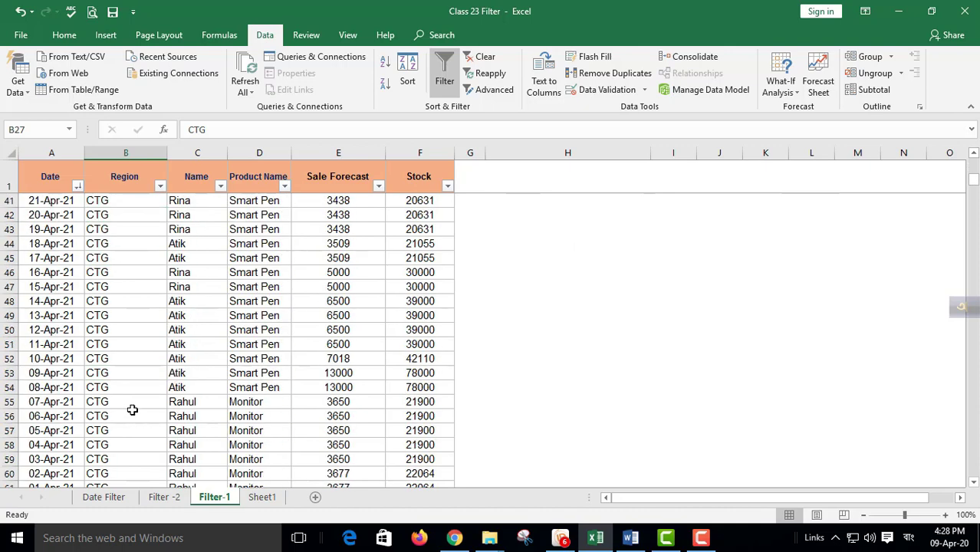
pyautogui.scroll(-5, 132, 409)
pyautogui.scroll(-3, 133, 408)
pyautogui.scroll(18, 133, 408)
pyautogui.scroll(3, 135, 393)
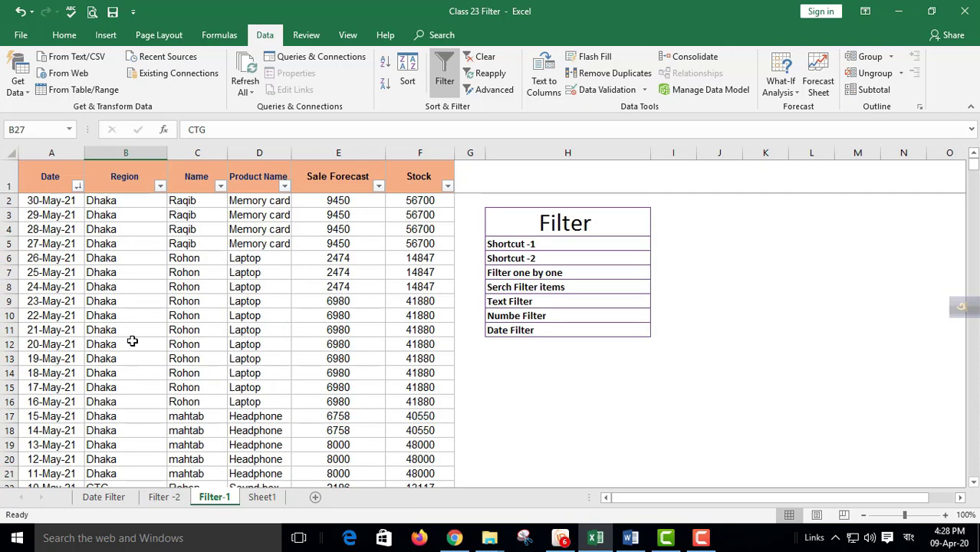
pyautogui.click(160, 187)
pyautogui.click(48, 328)
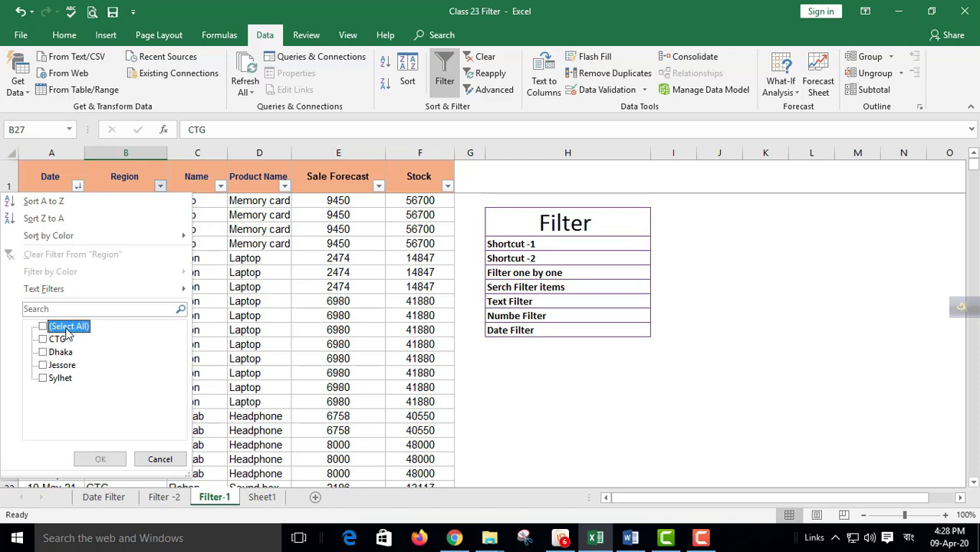
pyautogui.click(60, 366)
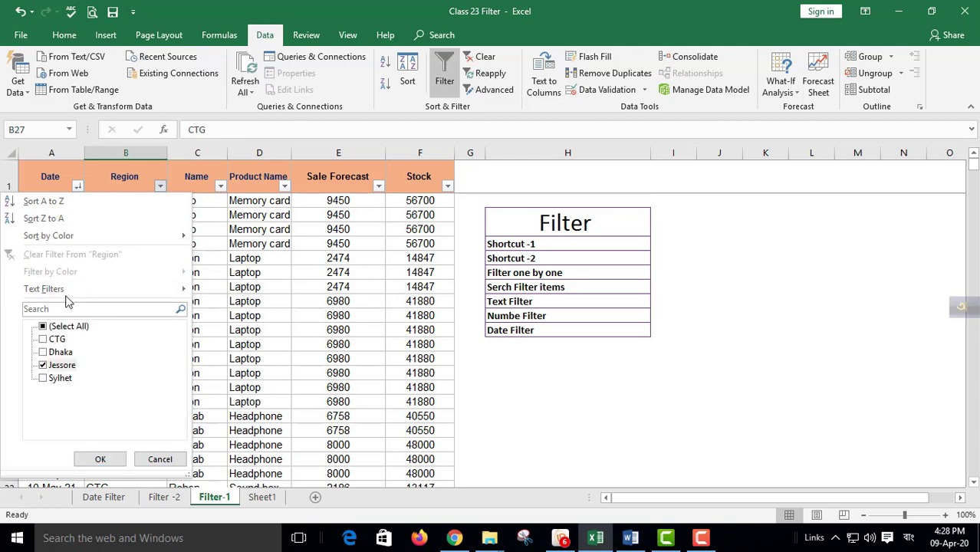
pyautogui.click(100, 460)
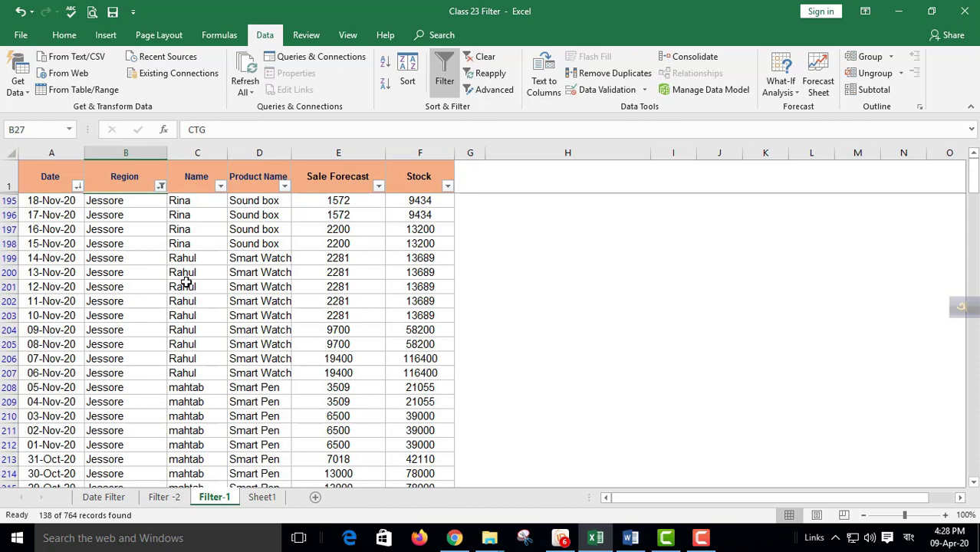
# Step: Reapply the Jessore-only filter using the Region list's search box
pyautogui.click(161, 186)
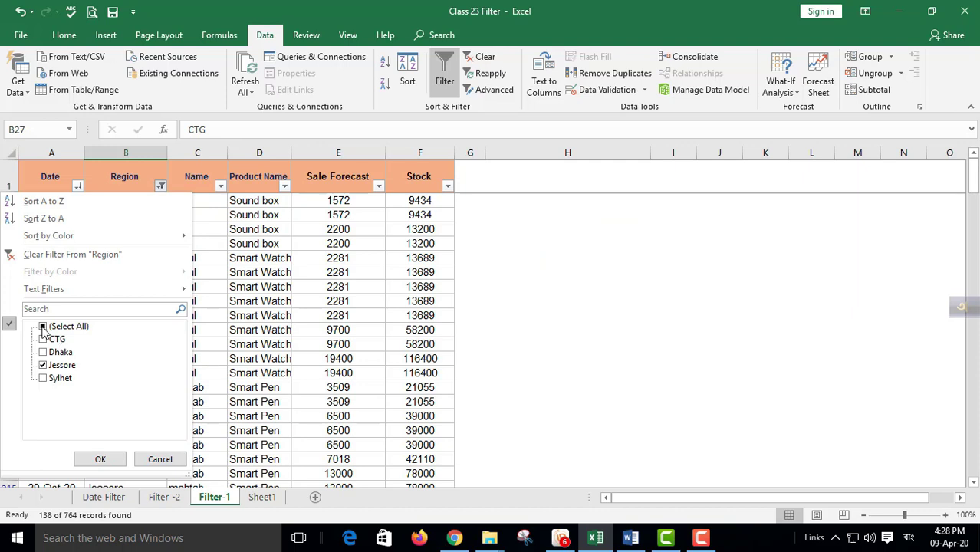
pyautogui.click(43, 328)
pyautogui.click(55, 310)
pyautogui.write('jessore')
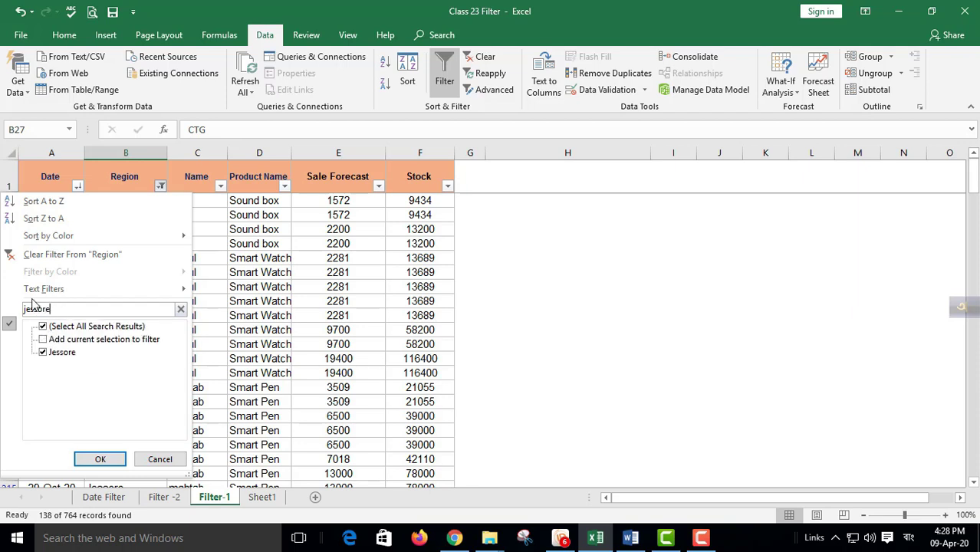
pyautogui.click(99, 459)
pyautogui.scroll(-5, 201, 316)
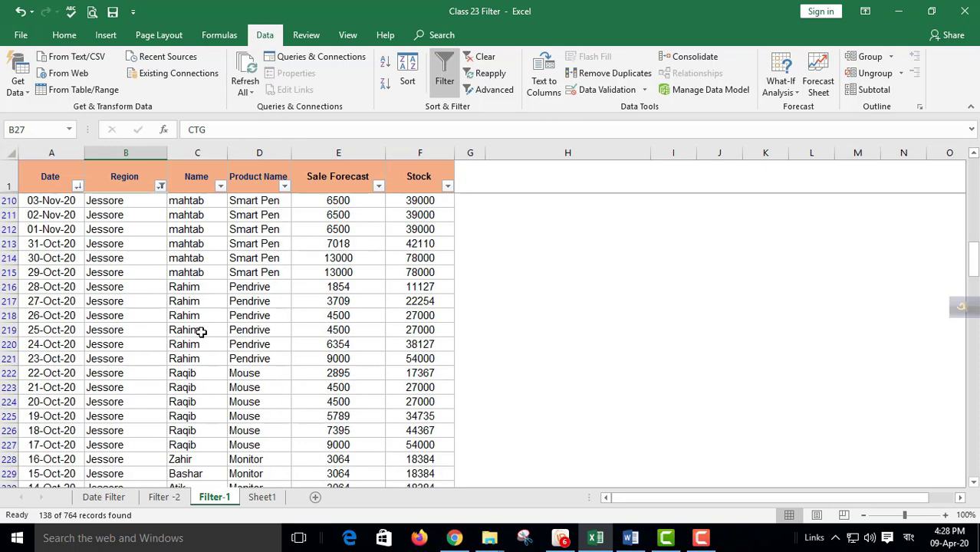
pyautogui.scroll(5, 174, 242)
# Step: Sort the table by Region A to Z and include all regions again
pyautogui.click(161, 187)
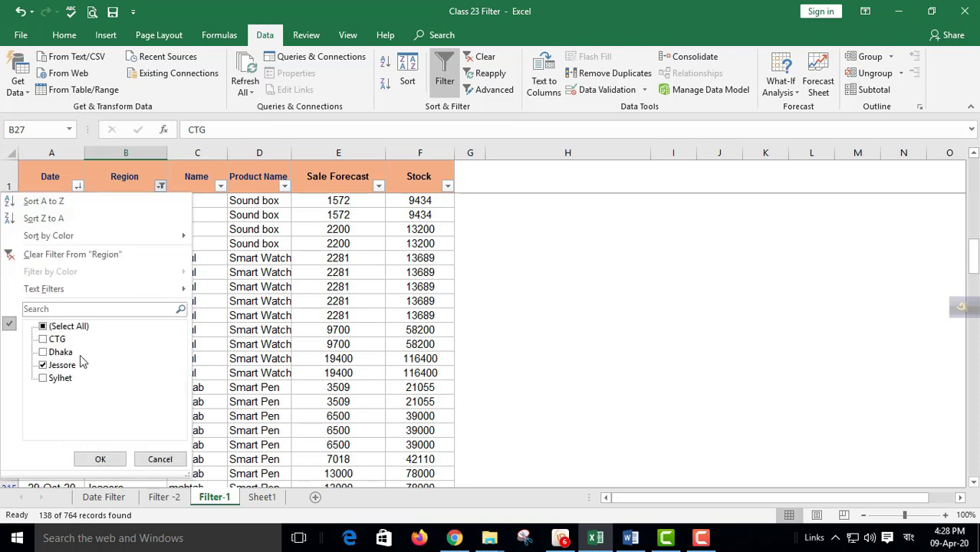
pyautogui.click(45, 327)
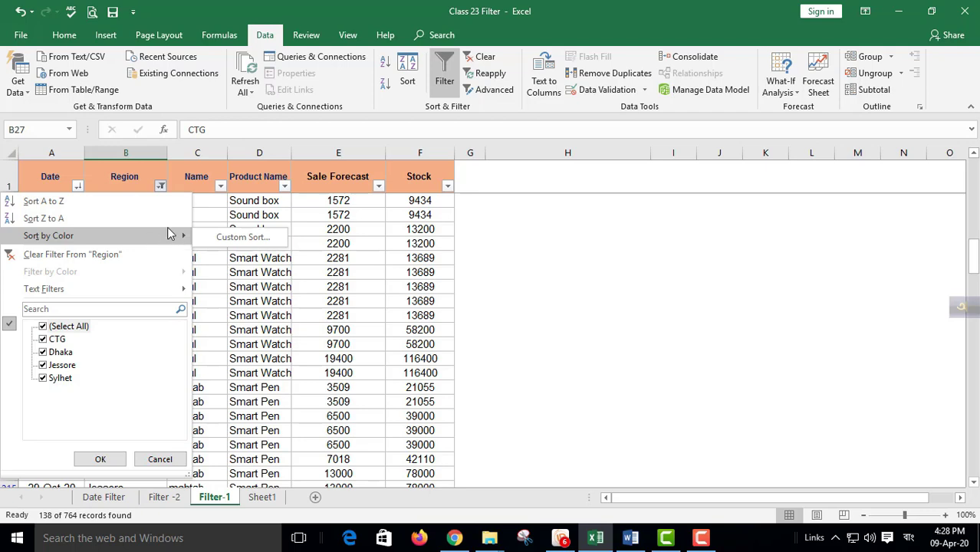
pyautogui.click(52, 202)
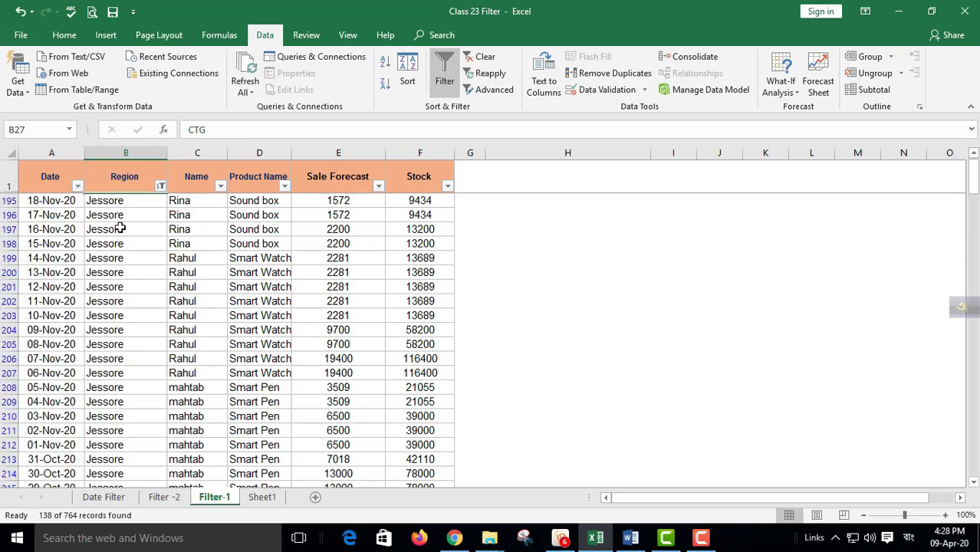
pyautogui.click(160, 186)
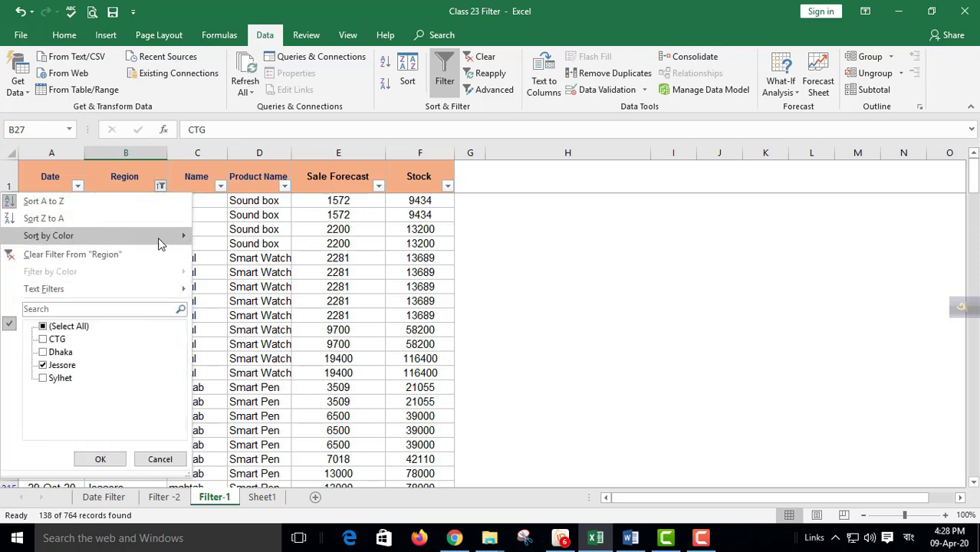
pyautogui.click(43, 325)
pyautogui.click(107, 460)
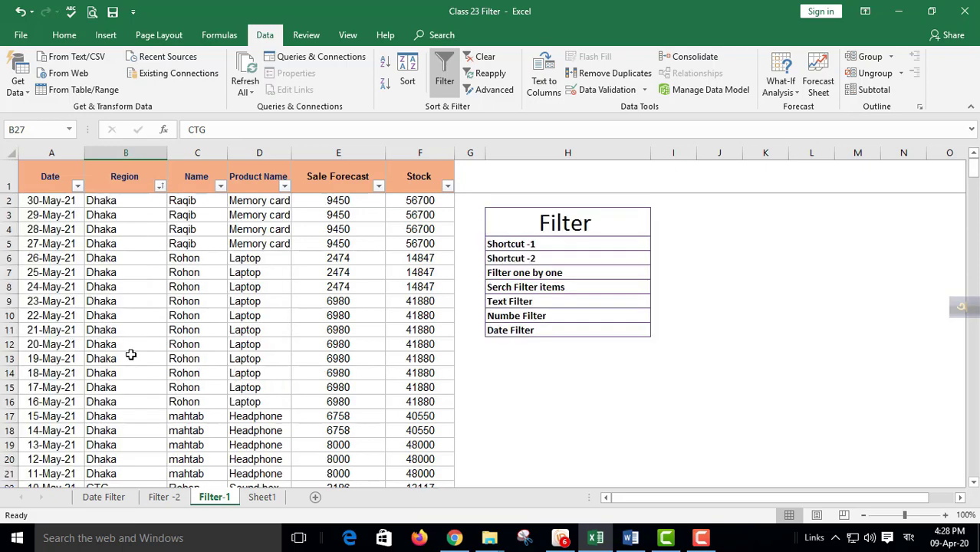
# Step: Sort the table by Region Z to A so Sylhet rows come first
pyautogui.click(160, 187)
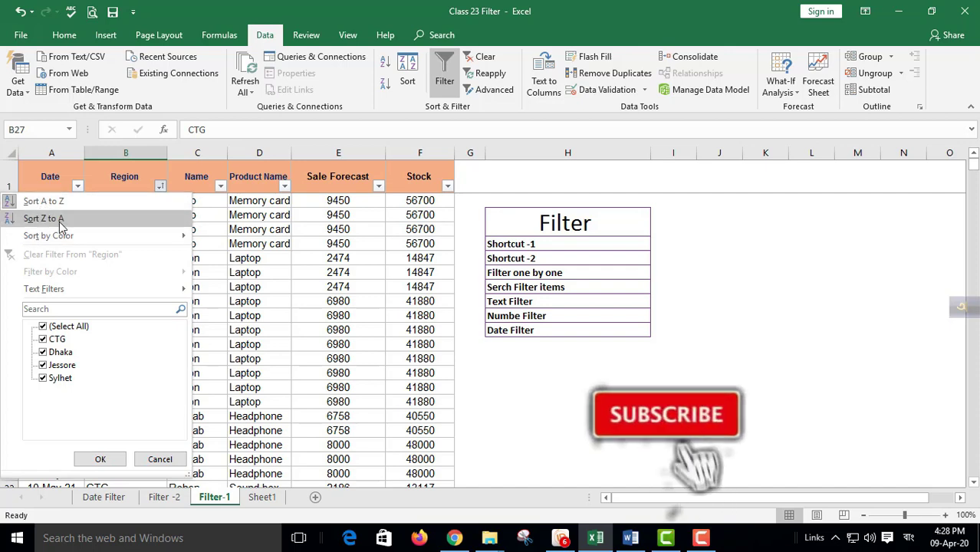
pyautogui.click(61, 220)
pyautogui.scroll(-7, 146, 344)
pyautogui.scroll(7, 146, 343)
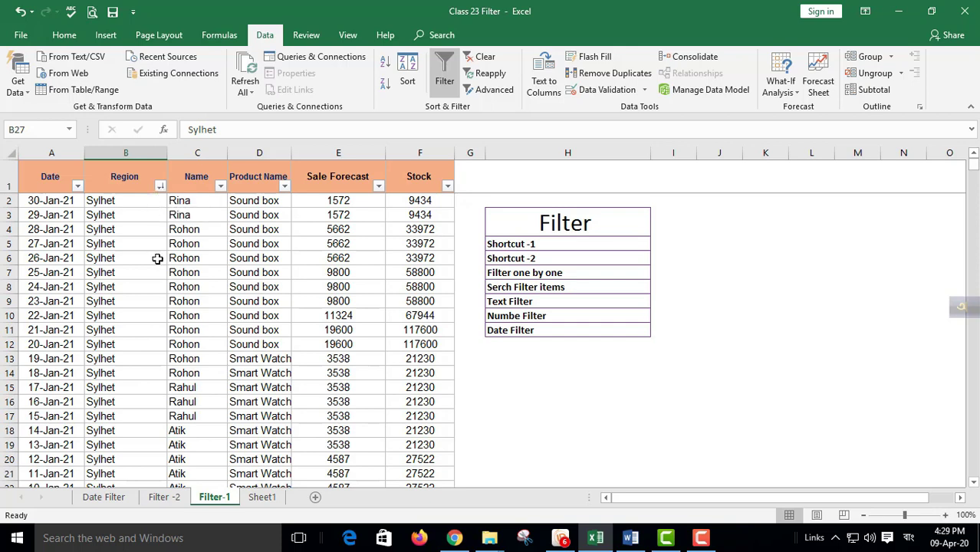
pyautogui.click(159, 185)
pyautogui.moveTo(44, 289)
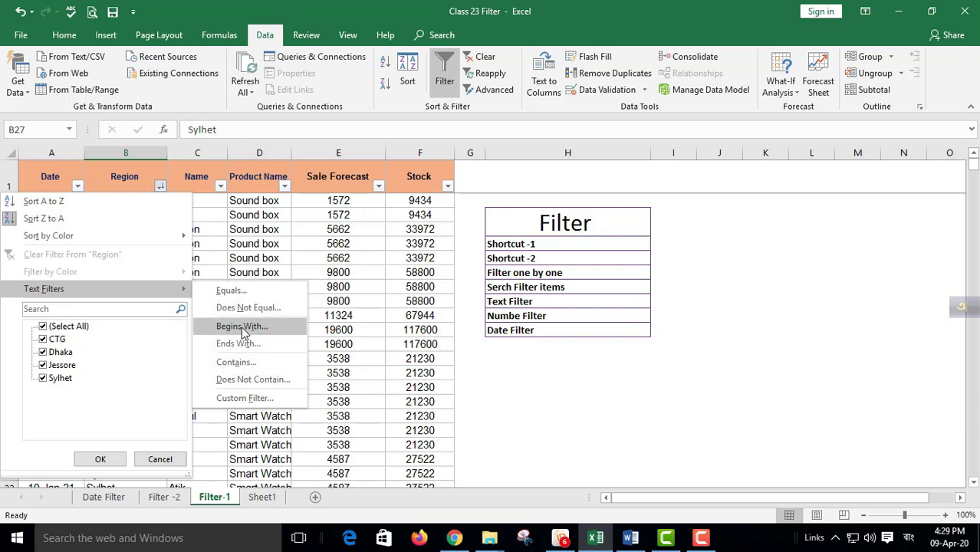
# Step: Filter the Region column to values beginning with 'd'
pyautogui.click(242, 327)
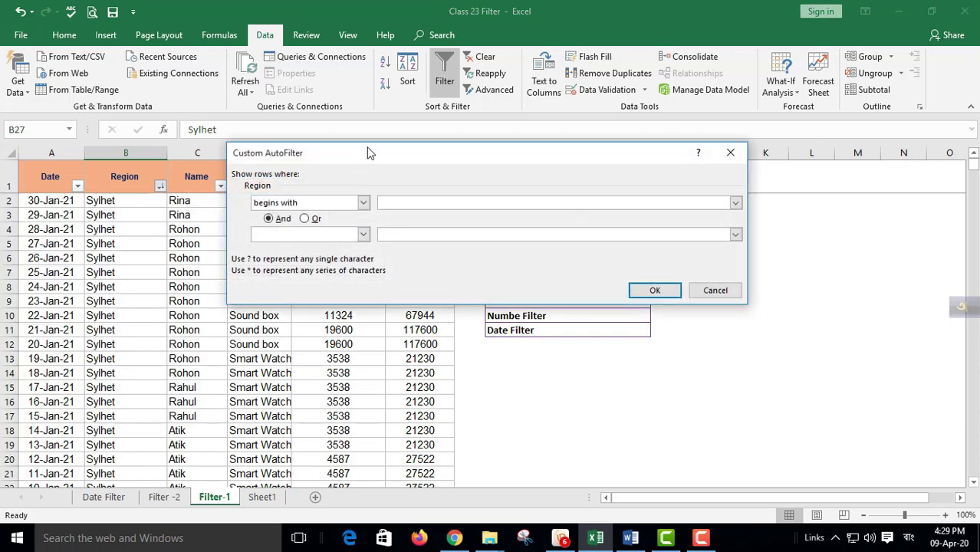
pyautogui.moveTo(368, 153); pyautogui.dragTo(510, 178)
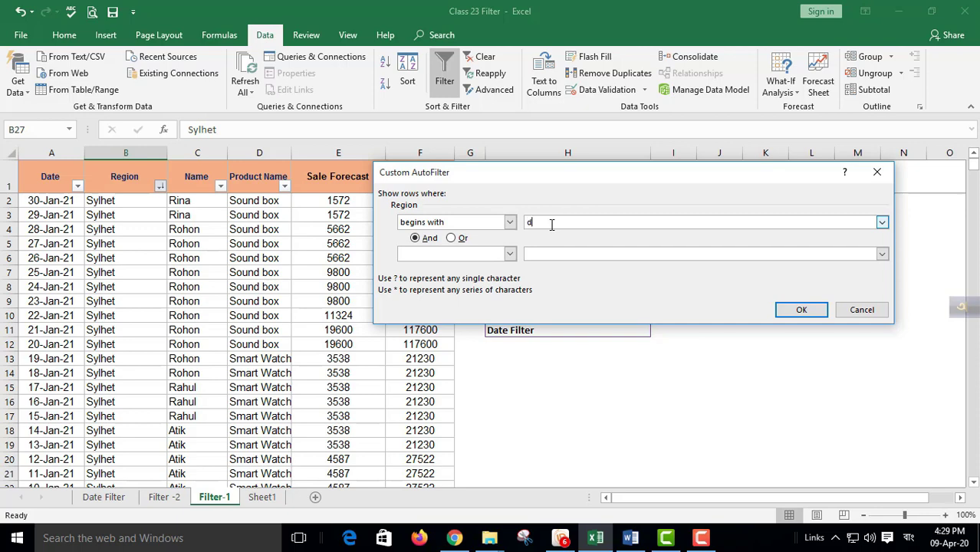
pyautogui.click(801, 309)
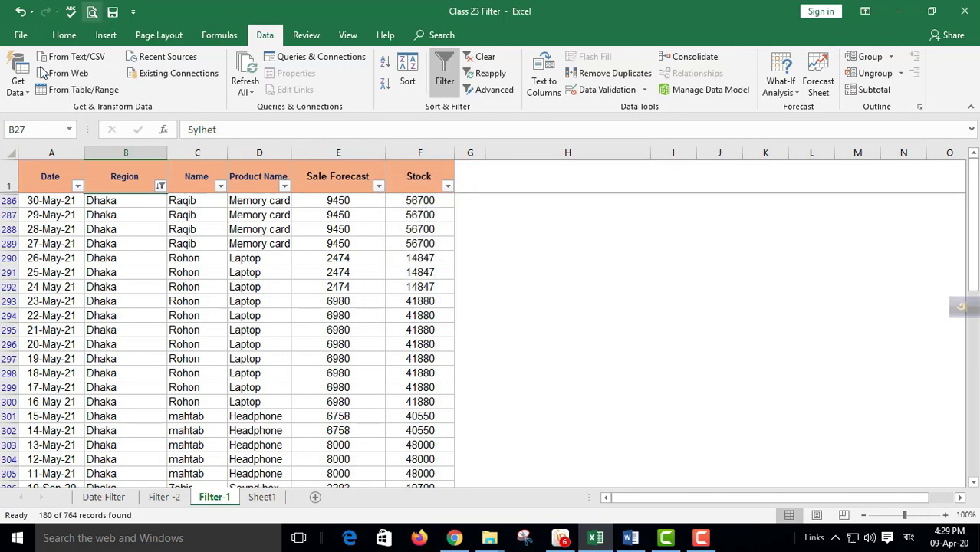
pyautogui.scroll(-6, 102, 230)
pyautogui.scroll(-6, 115, 291)
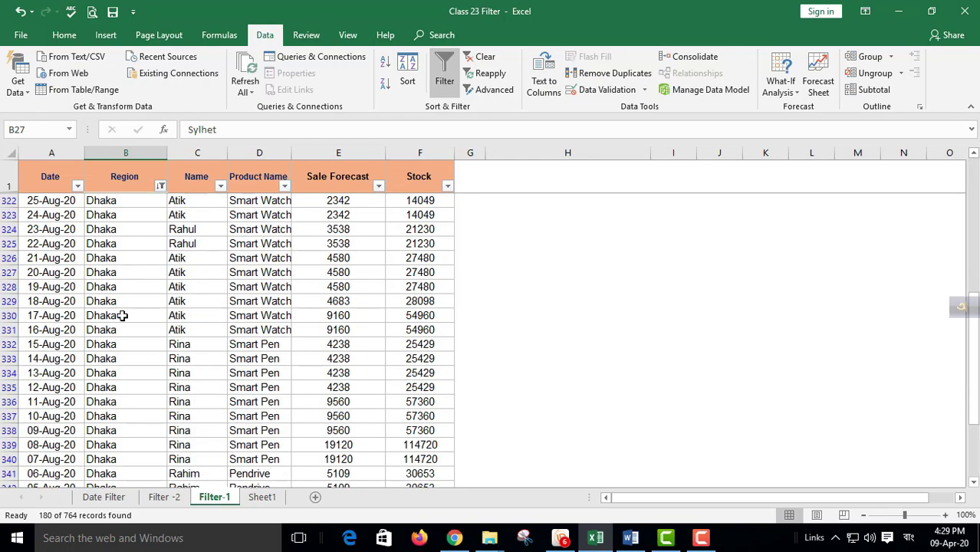
pyautogui.scroll(-10, 125, 317)
pyautogui.scroll(-13, 126, 318)
pyautogui.scroll(-12, 138, 326)
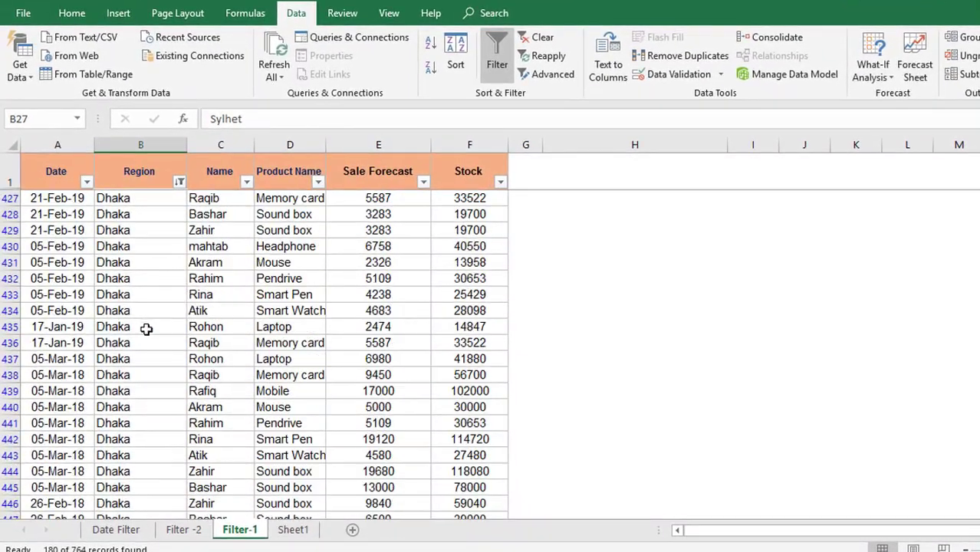
pyautogui.scroll(-20, 142, 328)
pyautogui.scroll(15, 146, 332)
pyautogui.scroll(13, 150, 326)
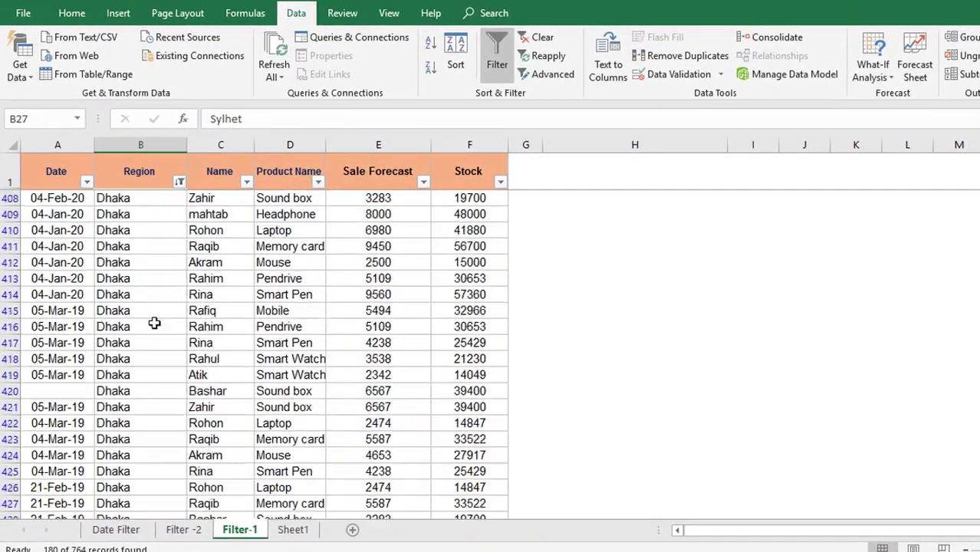
pyautogui.scroll(13, 160, 322)
pyautogui.scroll(15, 167, 325)
pyautogui.scroll(13, 172, 327)
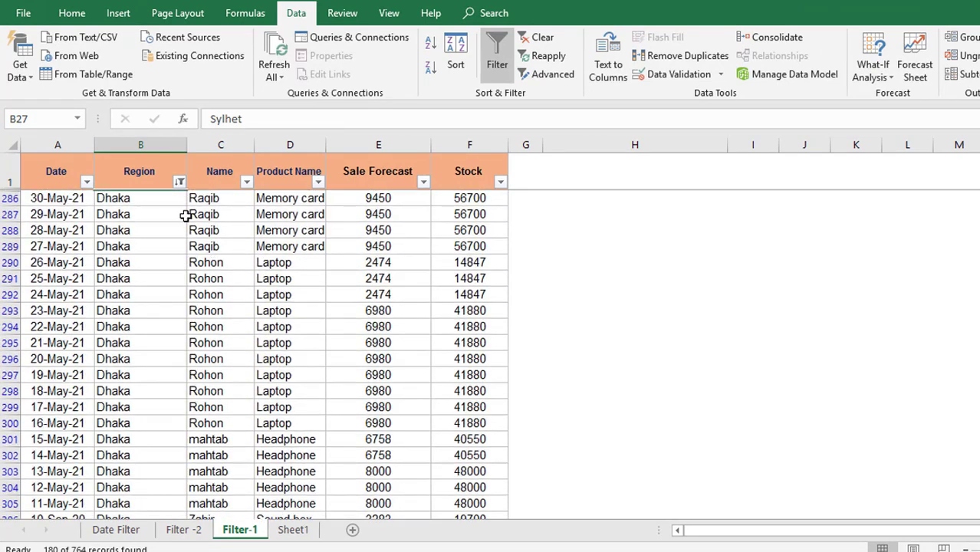
# Step: Change the Region filter to values containing 'ka', leaving 180 Dhaka records
pyautogui.click(180, 182)
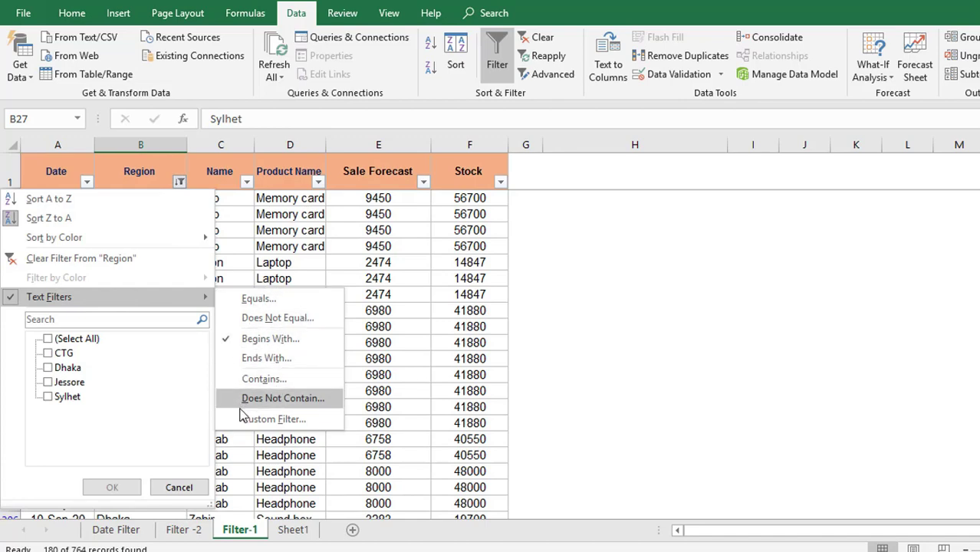
pyautogui.click(264, 378)
pyautogui.write('ka')
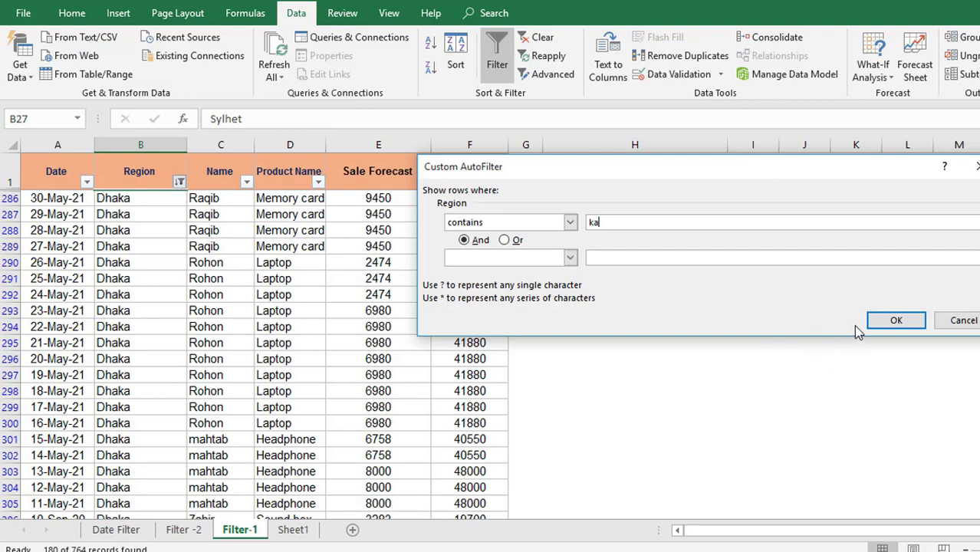
pyautogui.click(882, 320)
pyautogui.click(179, 181)
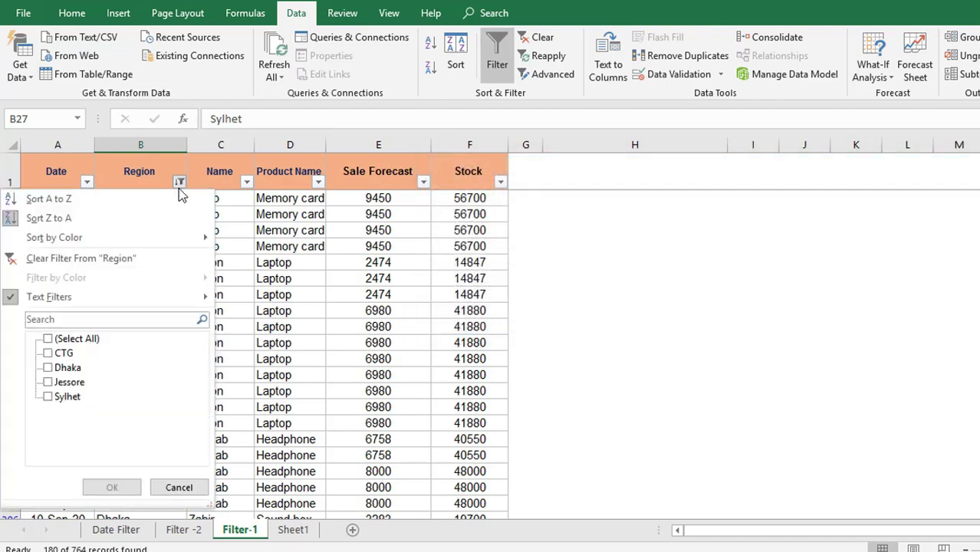
pyautogui.click(61, 343)
pyautogui.click(112, 488)
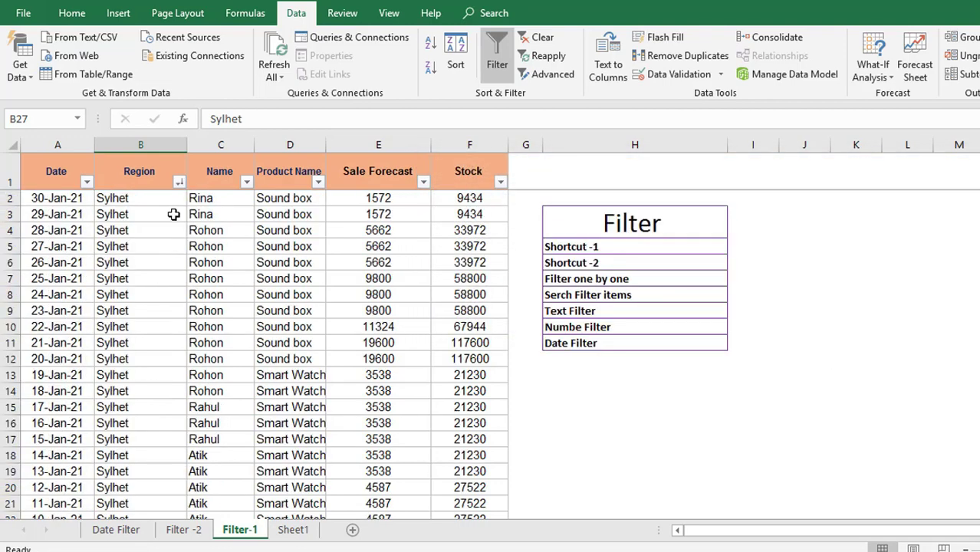
pyautogui.click(179, 182)
pyautogui.moveTo(49, 296)
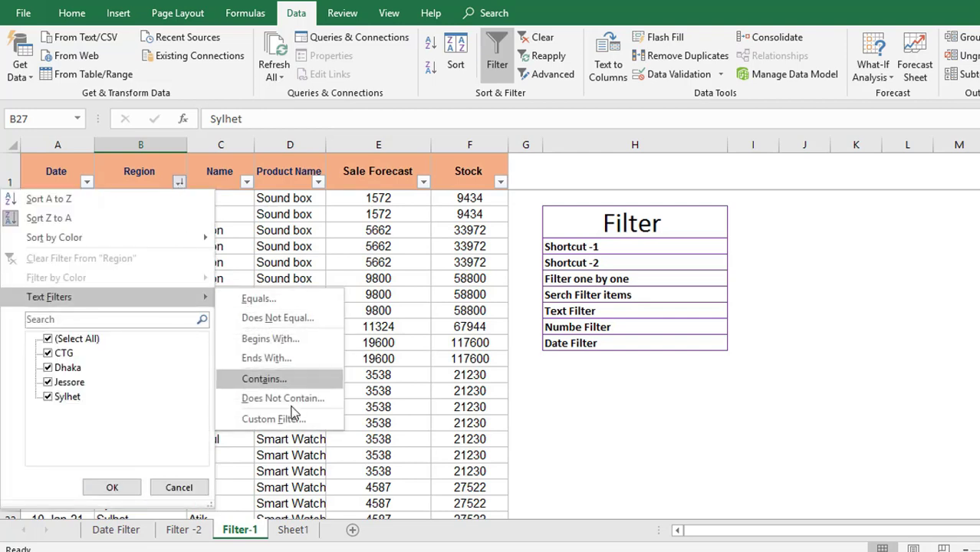
pyautogui.click(265, 379)
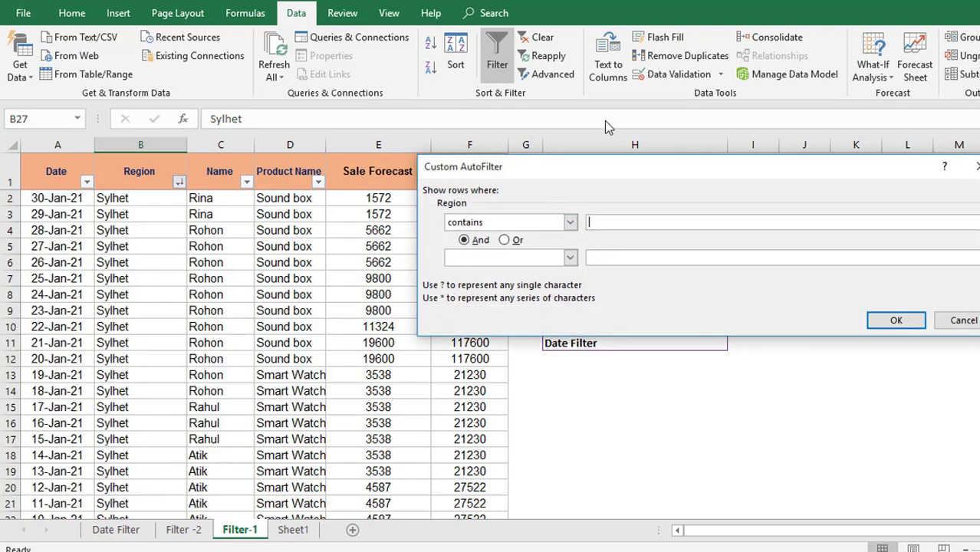
pyautogui.write('ka')
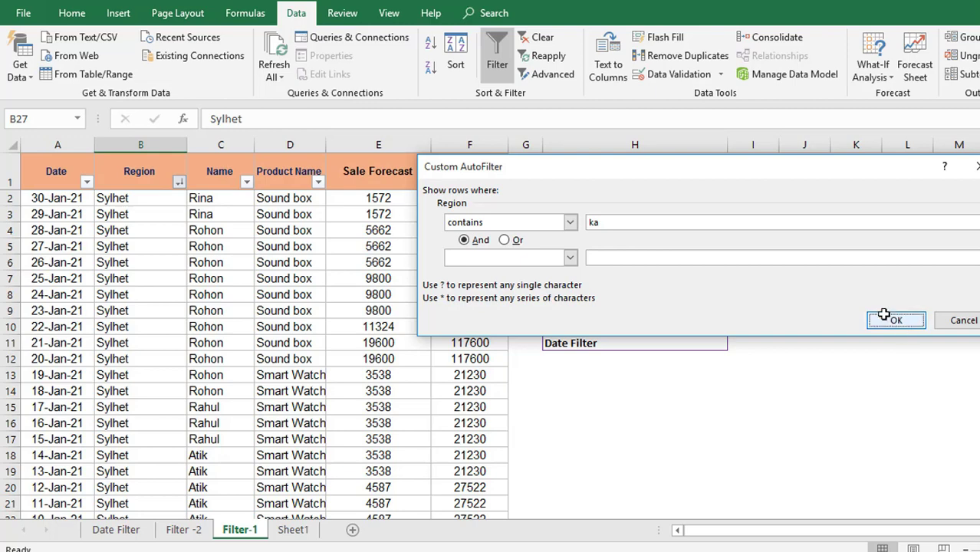
pyautogui.click(886, 318)
pyautogui.click(127, 234)
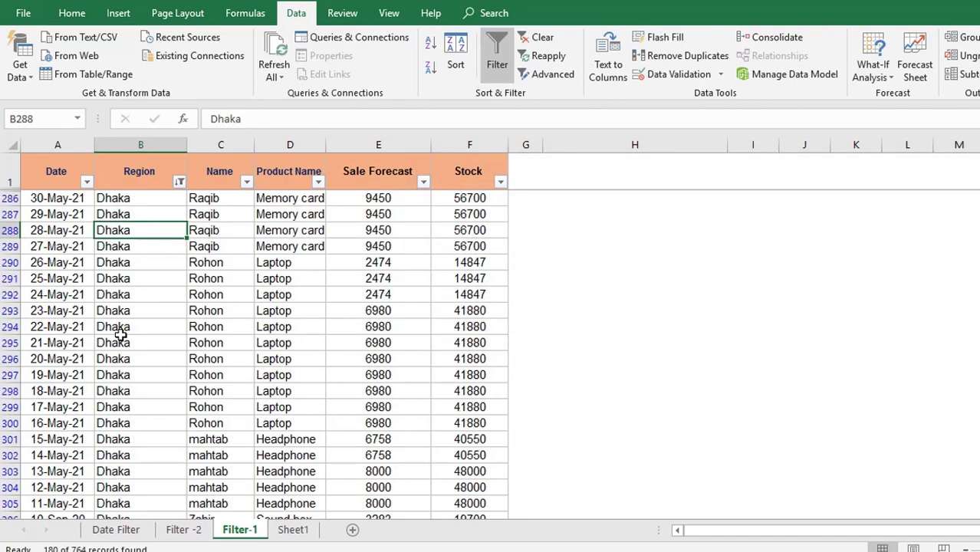
pyautogui.scroll(-5, 122, 328)
pyautogui.scroll(-10, 136, 331)
pyautogui.scroll(-10, 136, 332)
pyautogui.scroll(-9, 136, 333)
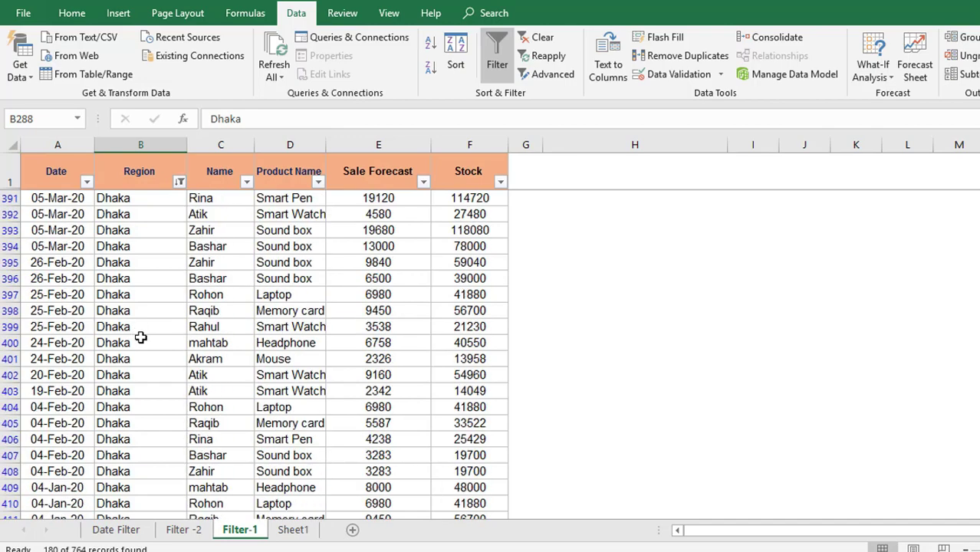
pyautogui.scroll(-7, 138, 333)
pyautogui.scroll(-10, 142, 333)
pyautogui.scroll(-7, 153, 335)
pyautogui.scroll(5, 157, 333)
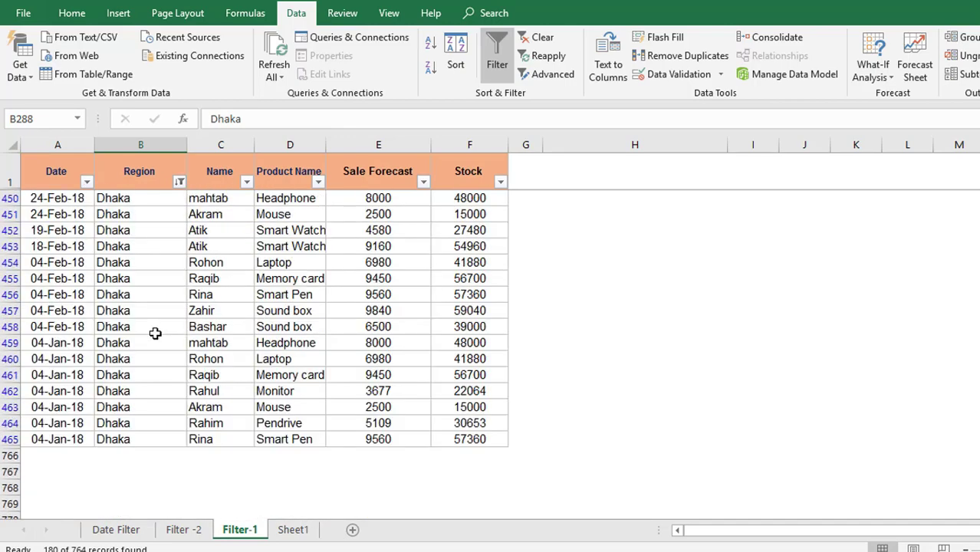
pyautogui.scroll(5, 157, 333)
pyautogui.click(181, 183)
pyautogui.scroll(6, 228, 214)
pyautogui.scroll(11, 228, 214)
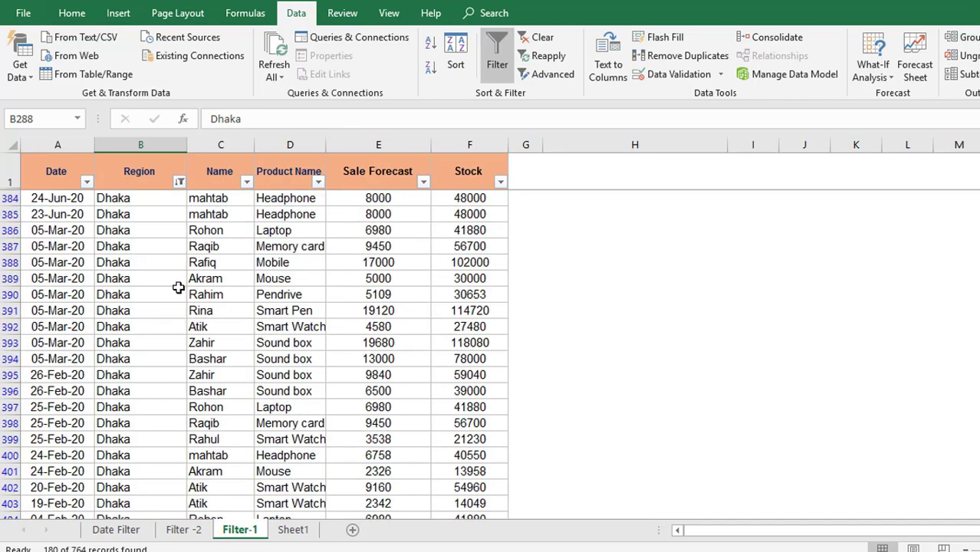
pyautogui.scroll(-4, 126, 376)
pyautogui.scroll(1, 153, 284)
pyautogui.scroll(6, 170, 190)
pyautogui.click(180, 182)
pyautogui.moveTo(49, 297)
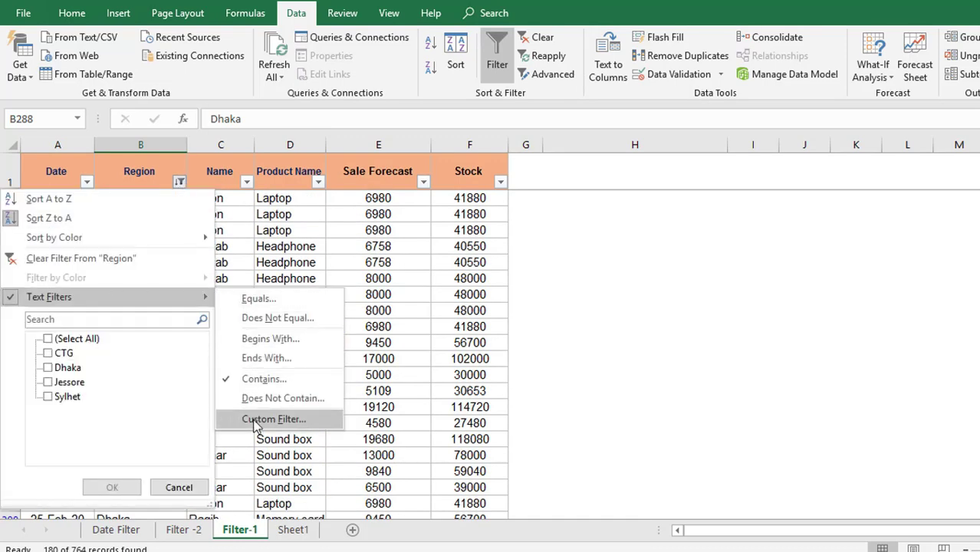
pyautogui.click(256, 420)
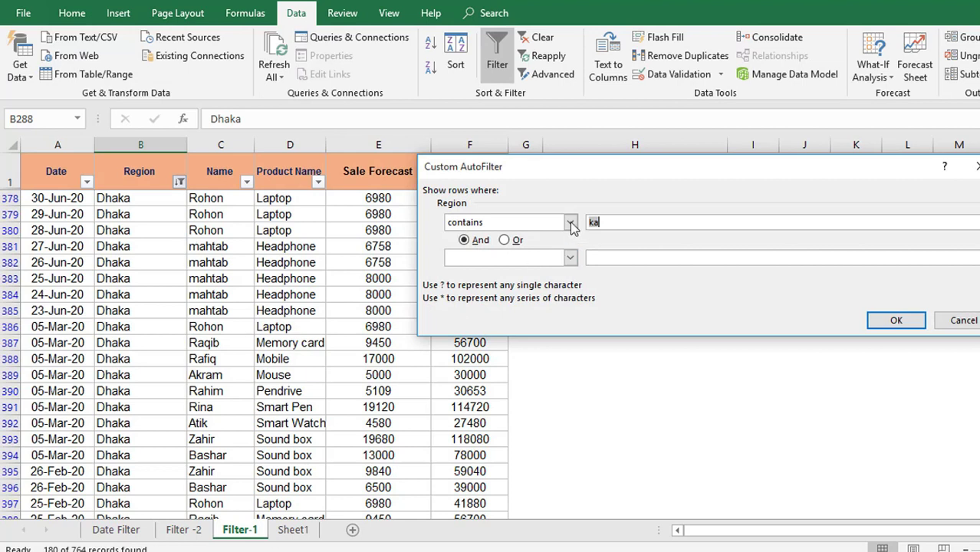
pyautogui.click(571, 224)
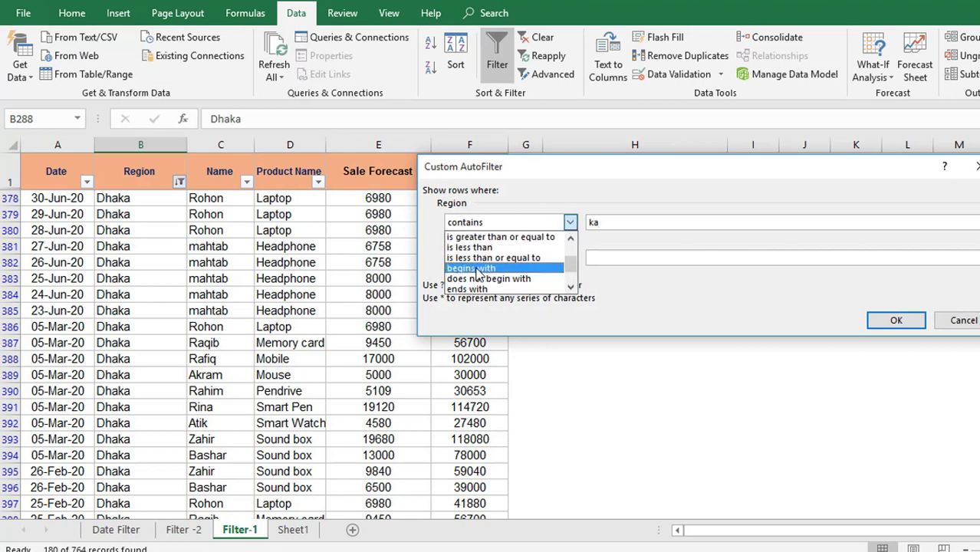
pyautogui.scroll(1, 479, 272)
pyautogui.scroll(-1, 491, 273)
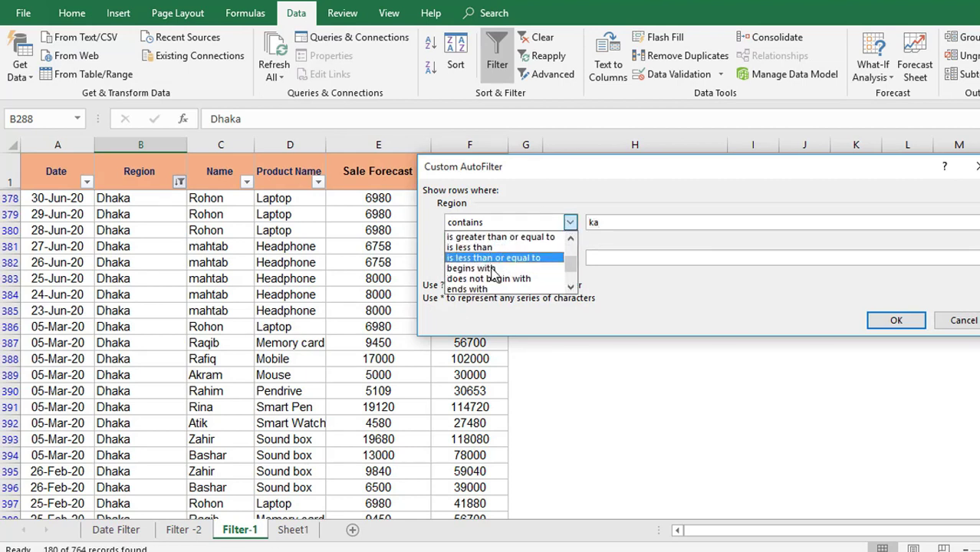
pyautogui.scroll(-2, 491, 270)
pyautogui.click(896, 321)
pyautogui.click(896, 321)
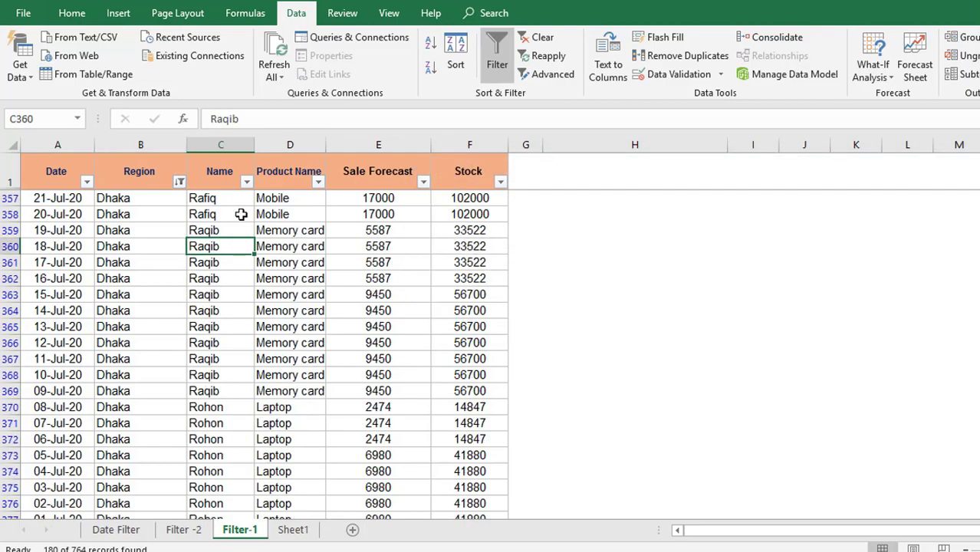
pyautogui.scroll(7, 241, 214)
pyautogui.scroll(7, 254, 199)
pyautogui.scroll(6, 247, 251)
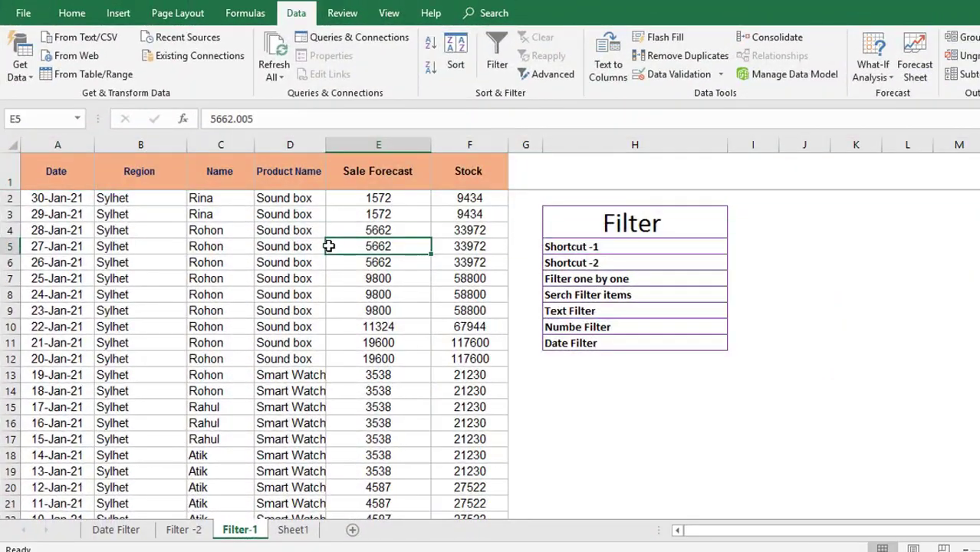
# Step: Turn on filtering for headers A1:F1 and open the Sale Forecast value list
pyautogui.moveTo(44, 173); pyautogui.dragTo(481, 169)
pyautogui.hotkey('ctrl', 'shift', 'l')
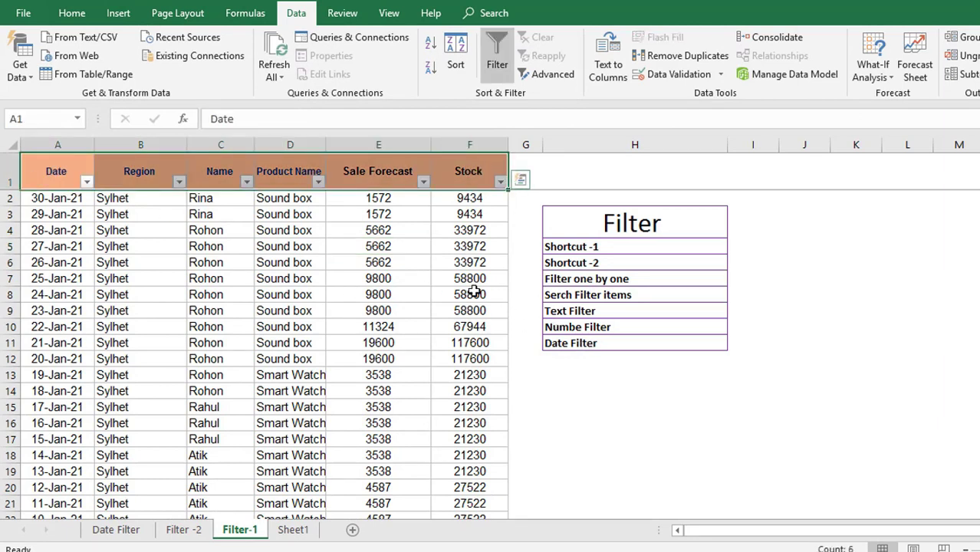
pyautogui.click(374, 247)
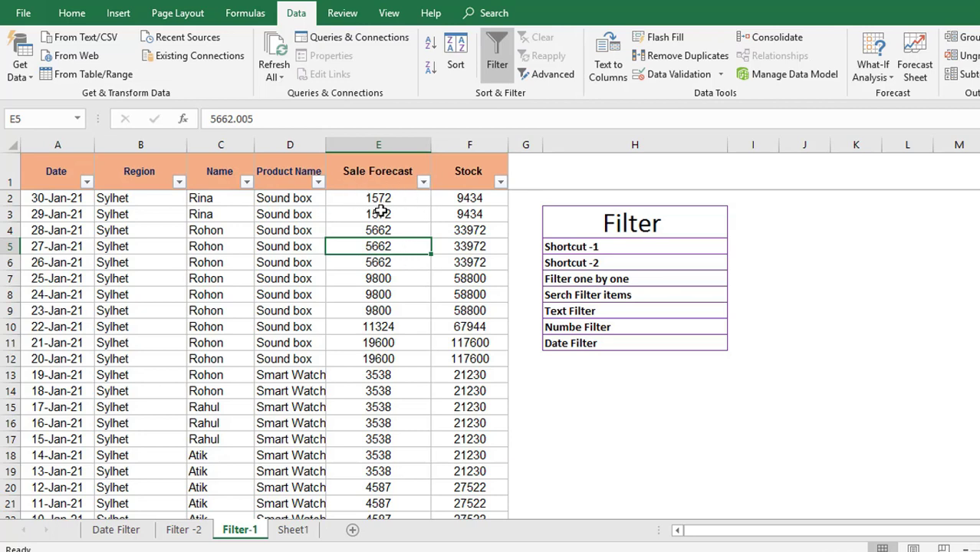
pyautogui.click(424, 182)
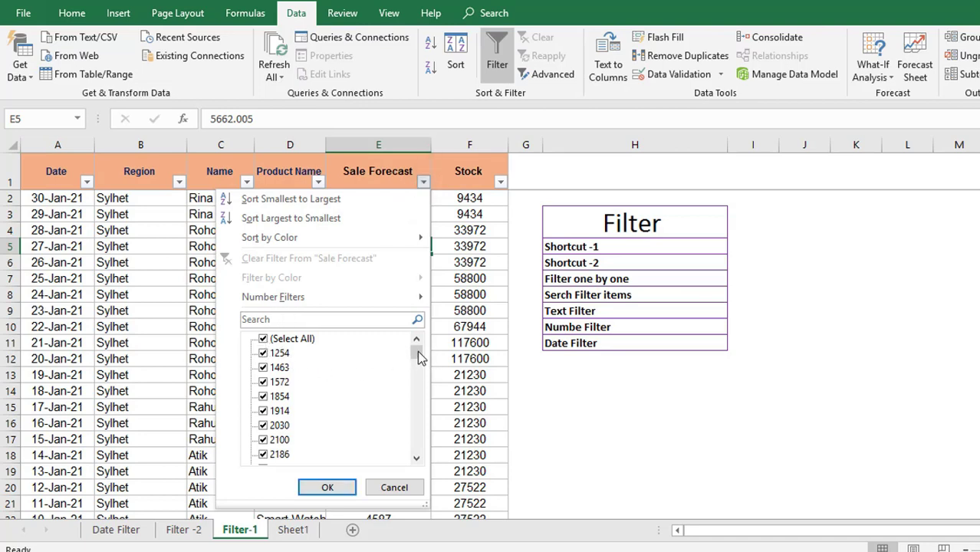
# Step: Try ticking 1463, 1572 and 1854, then re-tick all Sale Forecast values
pyautogui.moveTo(416, 354)
pyautogui.mouseDown()
pyautogui.moveTo(416, 397)
pyautogui.moveTo(417, 329)
pyautogui.mouseUp()
pyautogui.click(263, 339)
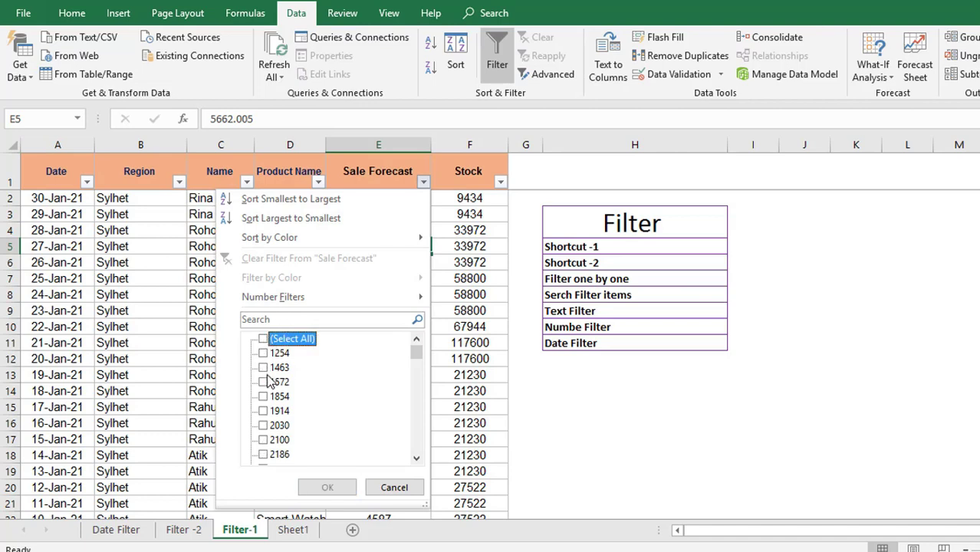
pyautogui.click(264, 367)
pyautogui.click(264, 381)
pyautogui.click(264, 396)
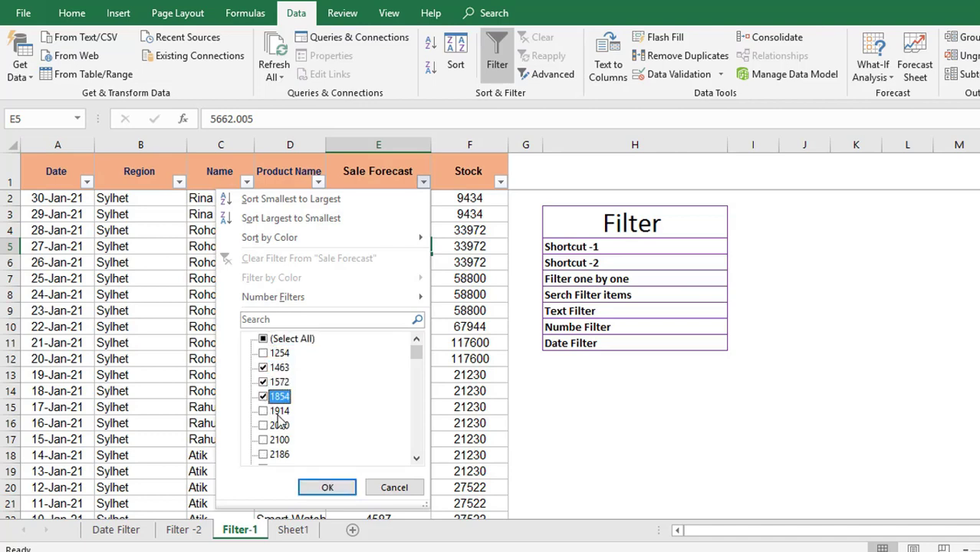
pyautogui.click(264, 340)
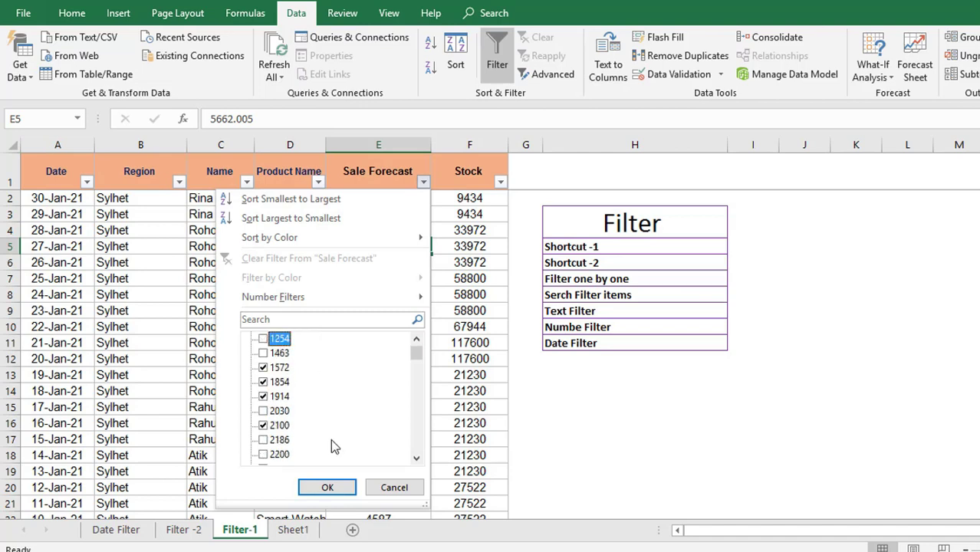
pyautogui.scroll(1, 330, 439)
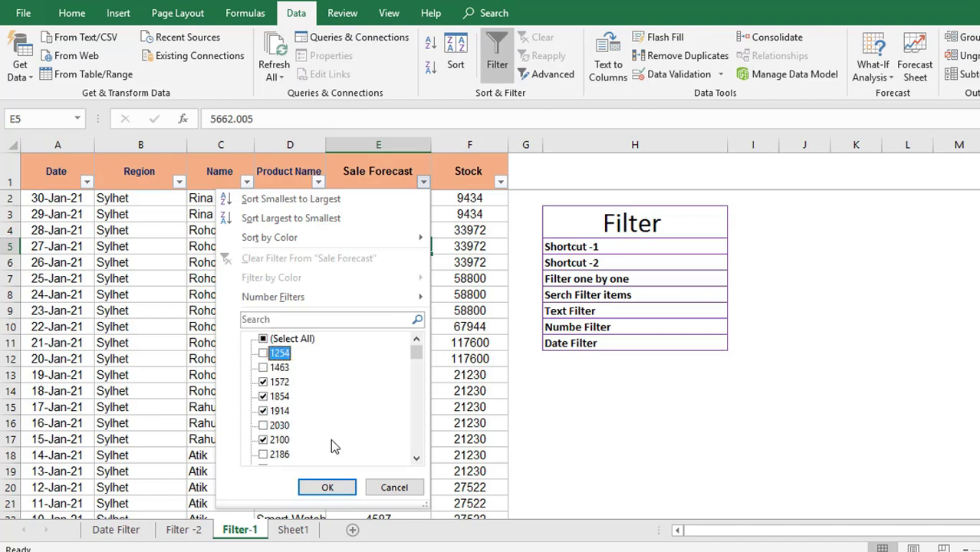
pyautogui.press('Up')
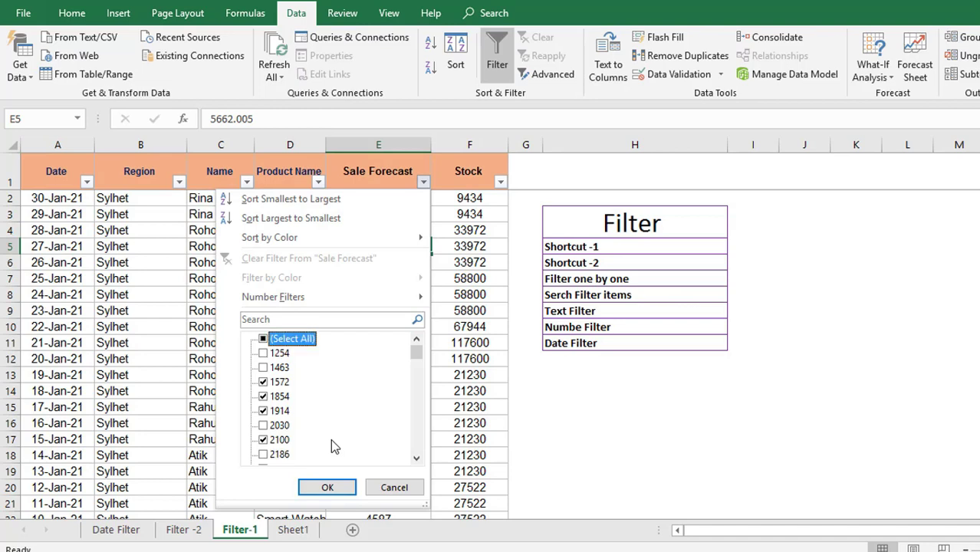
# Step: Filter Sale Forecast to only 1463, 1572, 1914, 2030, 2100 and 2439, leaving 44 records
pyautogui.click(264, 339)
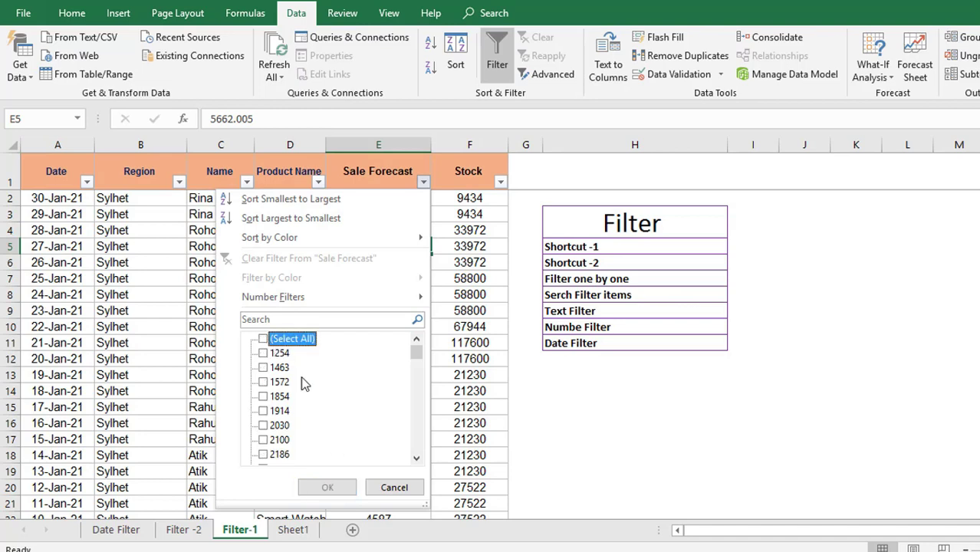
pyautogui.click(265, 368)
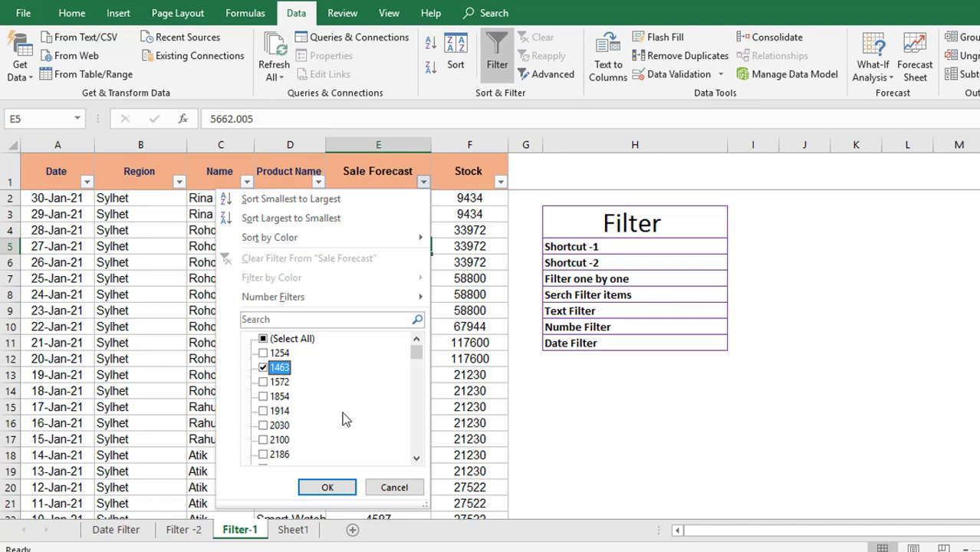
pyautogui.press('Down')
pyautogui.press('space')
pyautogui.press('Down')
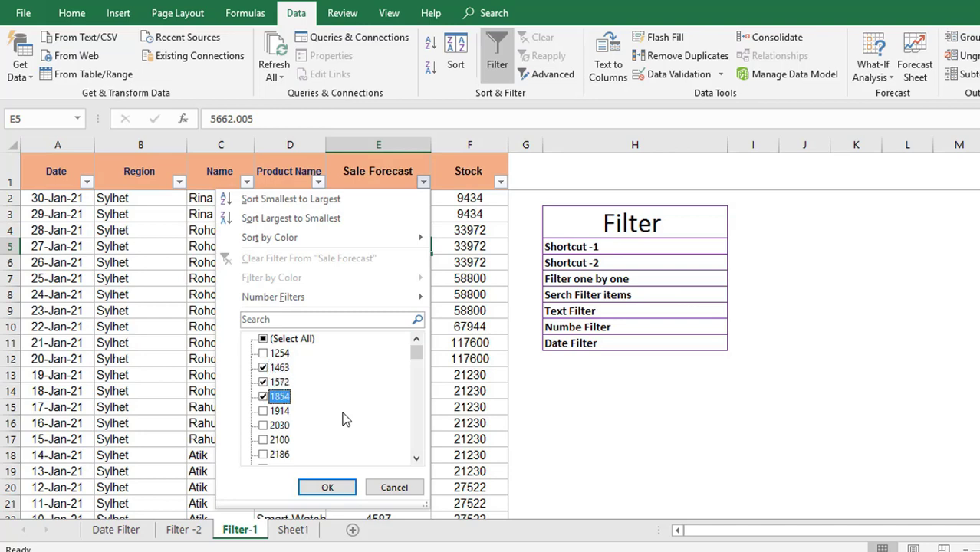
pyautogui.press('Down')
pyautogui.press('space')
pyautogui.press('Down')
pyautogui.press('space')
pyautogui.press('Down')
pyautogui.press('space')
pyautogui.press('Down')
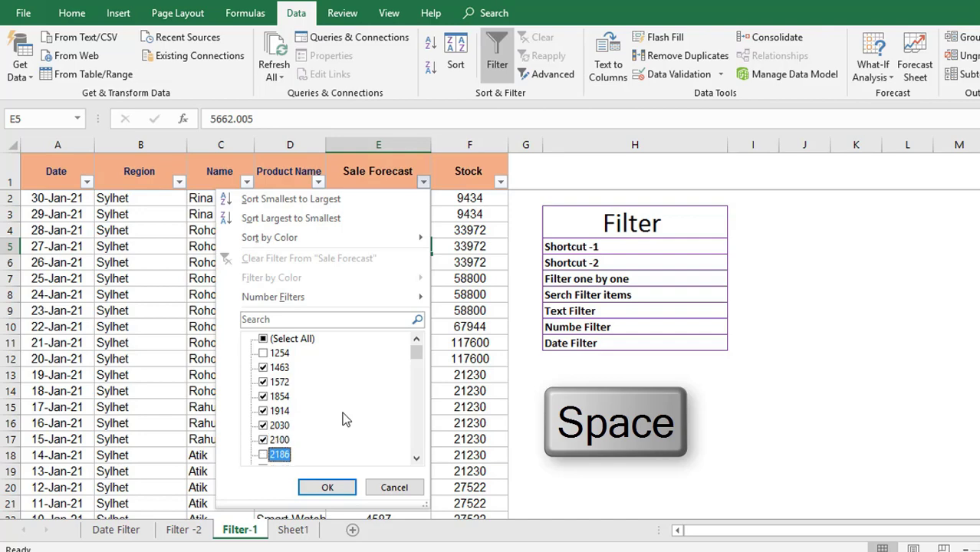
pyautogui.press('Down')
pyautogui.press('Down')
pyautogui.press('Down')
pyautogui.press('Down')
pyautogui.press('Down')
pyautogui.press('space')
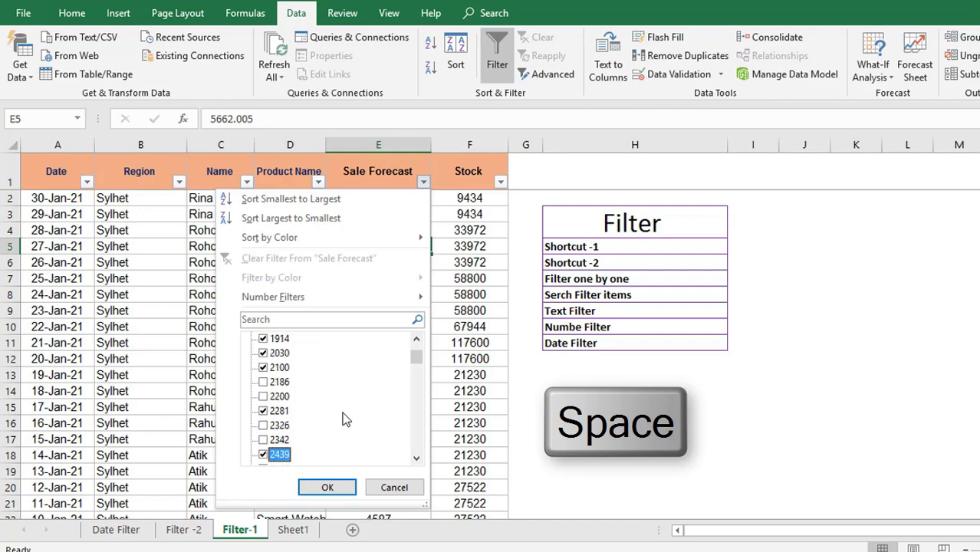
pyautogui.click(329, 488)
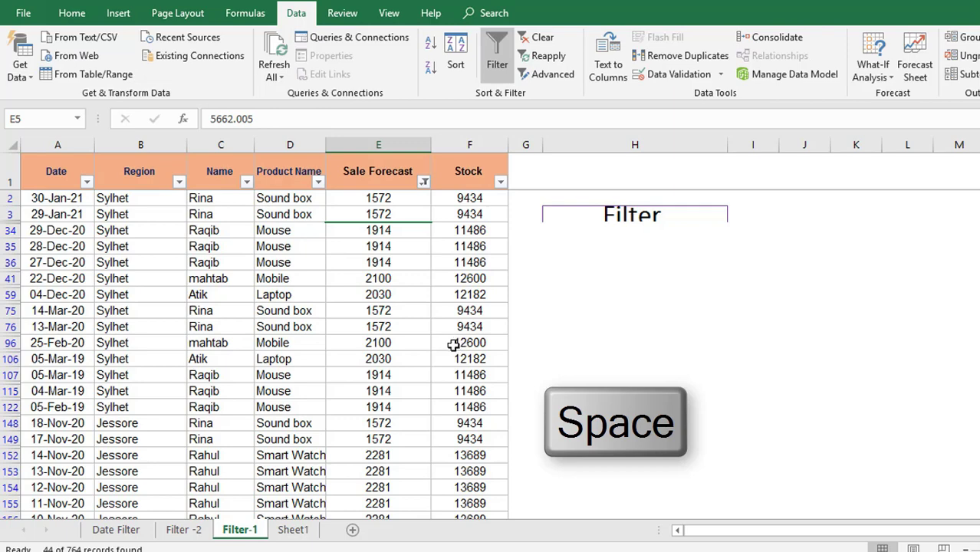
pyautogui.click(424, 182)
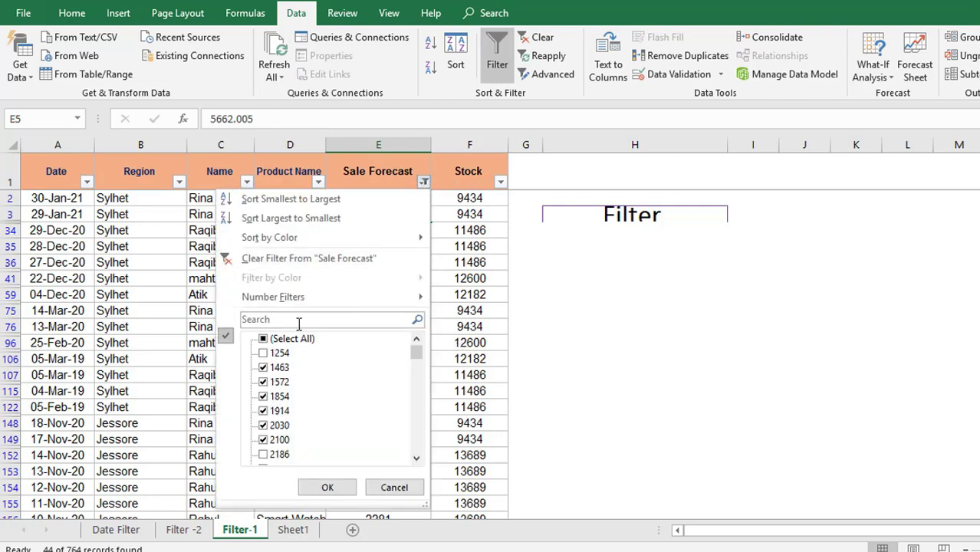
# Step: Apply a custom Sale Forecast filter of greater than or equal to 2000, showing 736 records
pyautogui.click(267, 338)
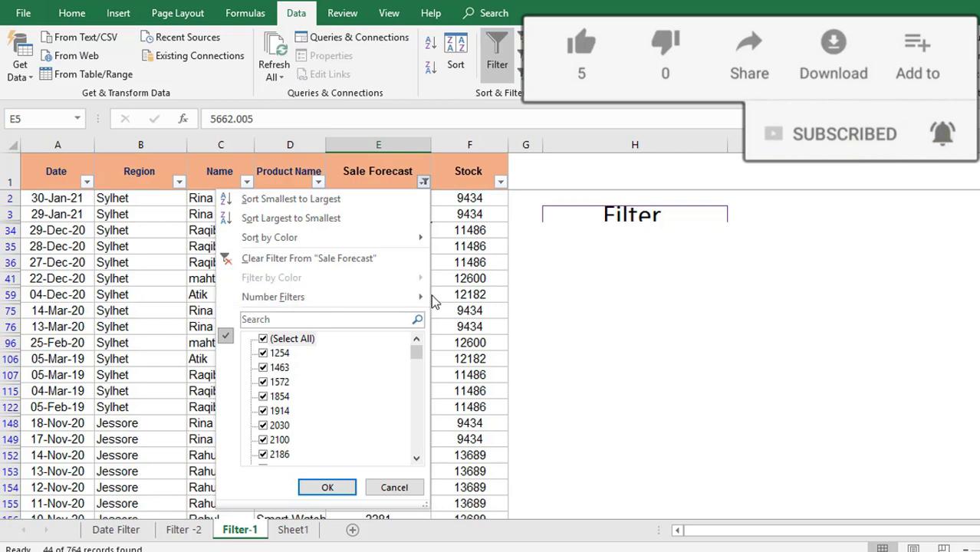
pyautogui.moveTo(273, 296)
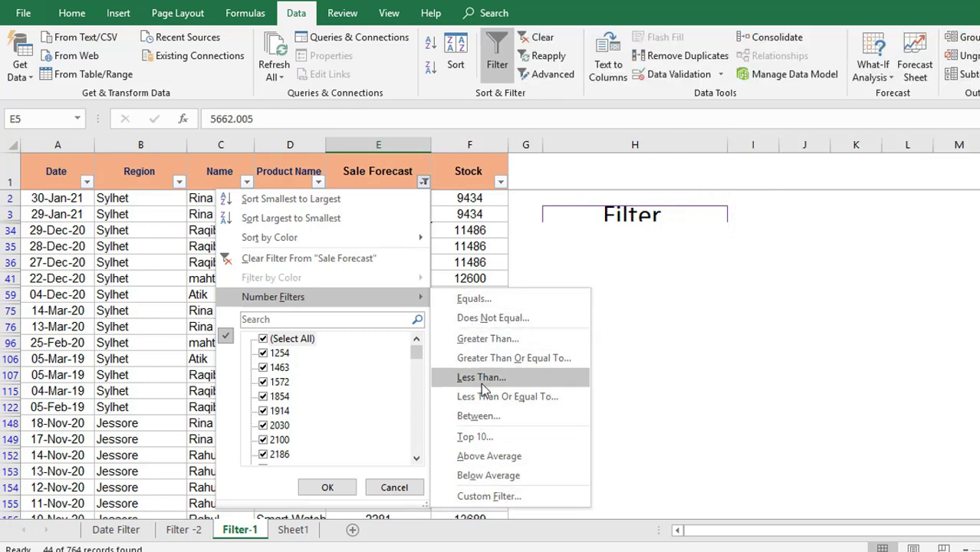
pyautogui.click(489, 497)
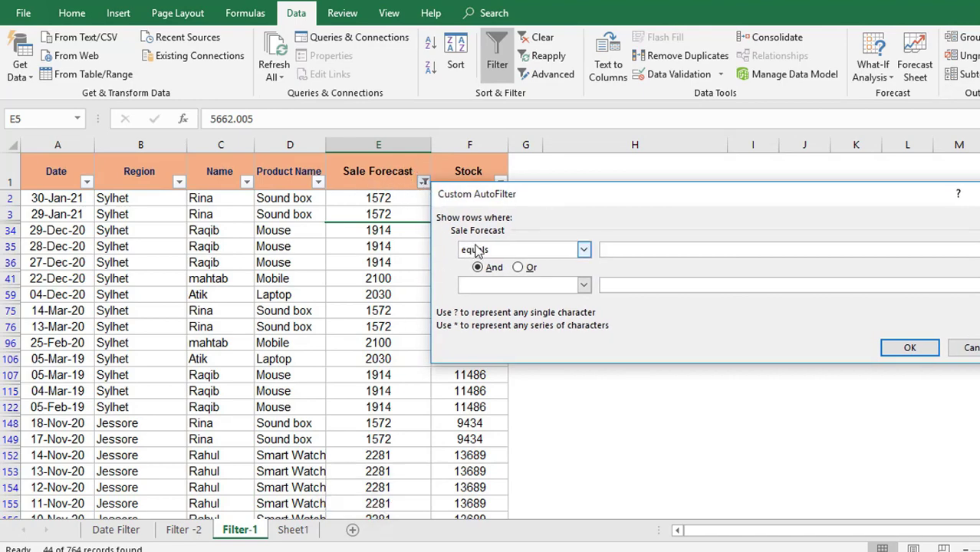
pyautogui.click(584, 249)
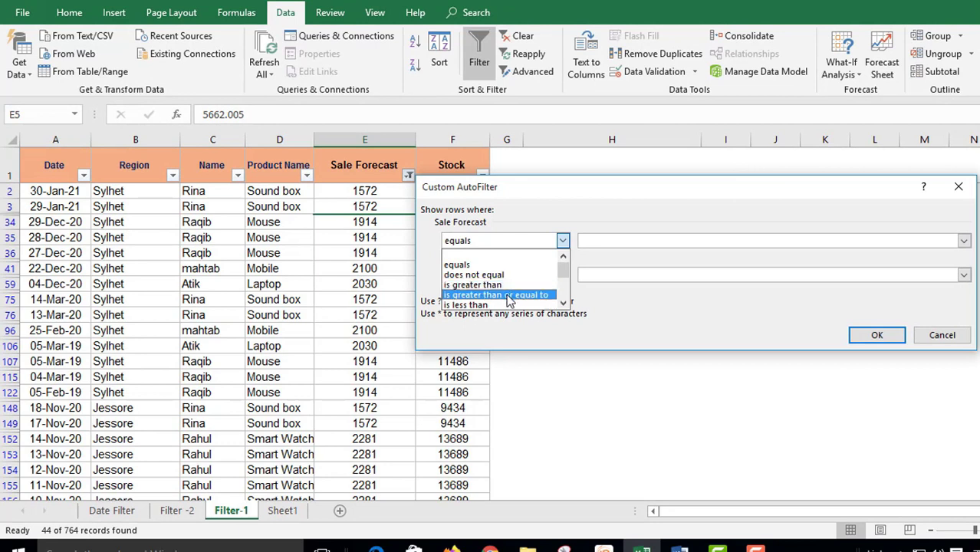
pyautogui.click(509, 296)
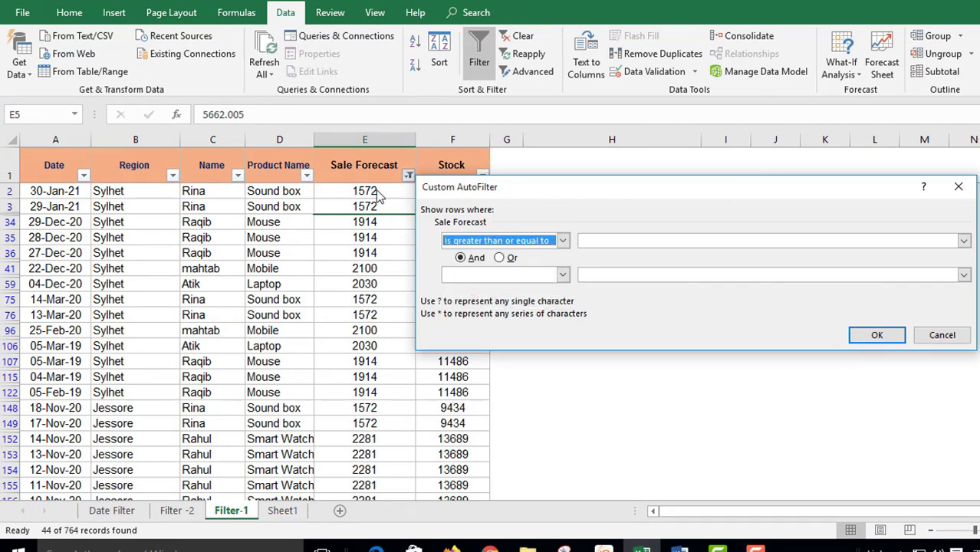
pyautogui.click(594, 241)
pyautogui.write('2000')
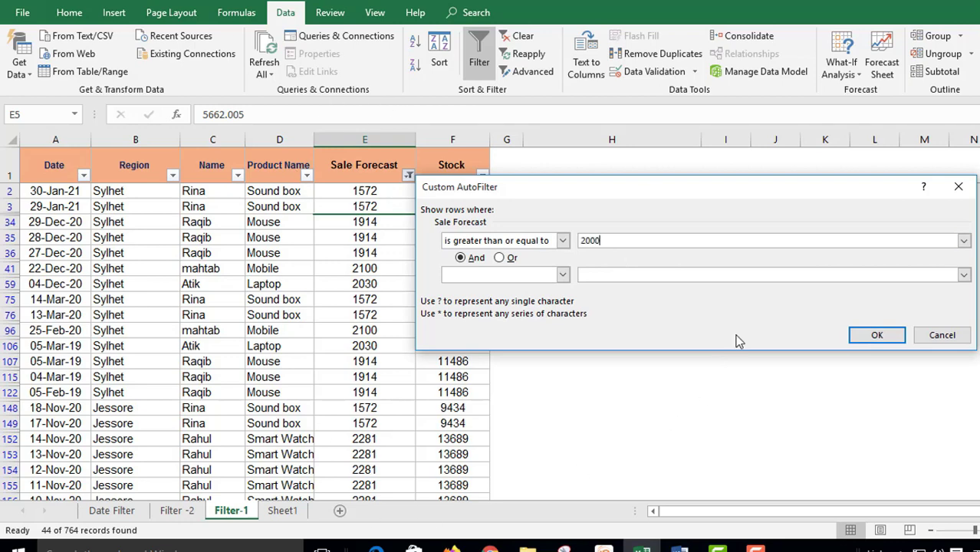
pyautogui.click(875, 335)
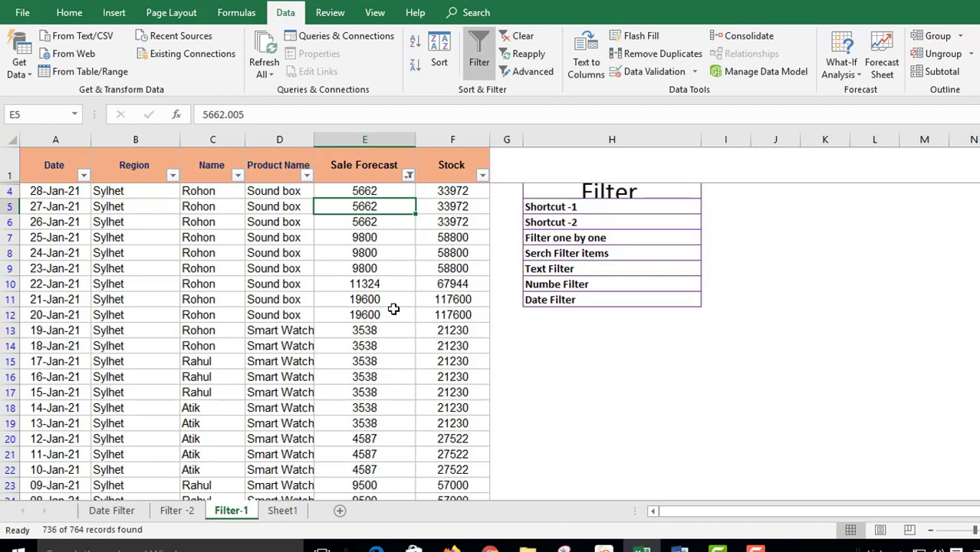
# Step: Add a second condition 'less than or equal to 10000' to the Sale Forecast custom filter
pyautogui.scroll(-10, 387, 308)
pyautogui.scroll(-5, 384, 322)
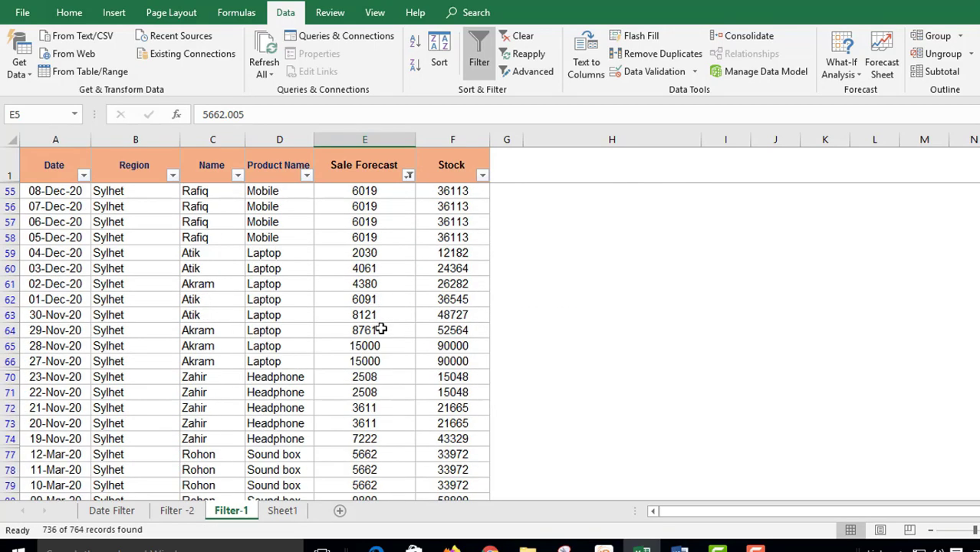
pyautogui.scroll(-7, 381, 329)
pyautogui.scroll(7, 384, 328)
pyautogui.scroll(15, 391, 329)
pyautogui.scroll(2, 395, 330)
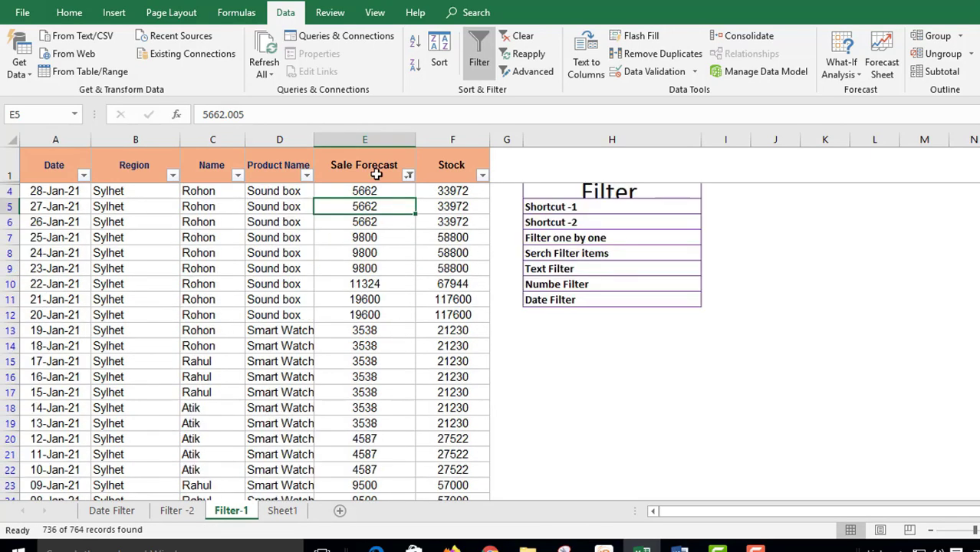
pyautogui.click(409, 175)
pyautogui.moveTo(263, 286)
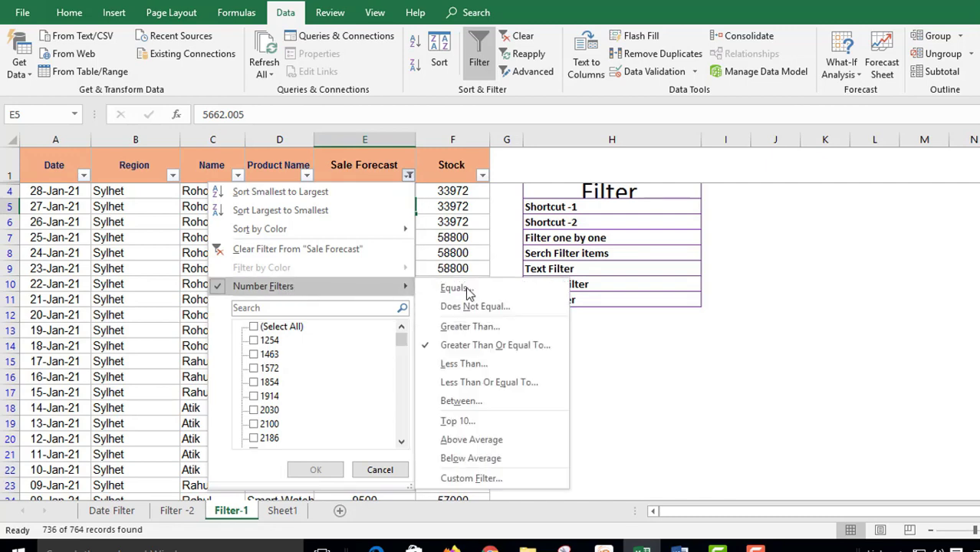
pyautogui.click(478, 477)
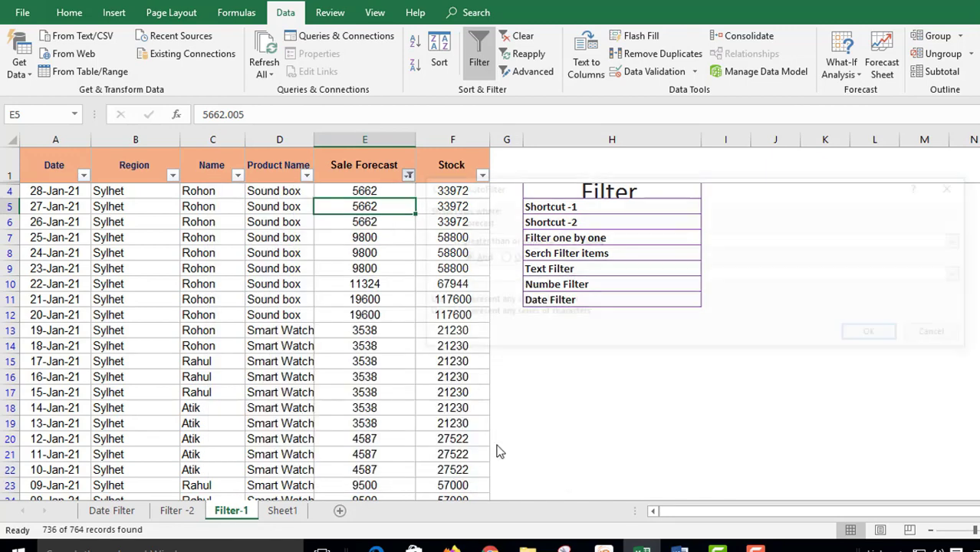
pyautogui.write('2000')
pyautogui.click(629, 239)
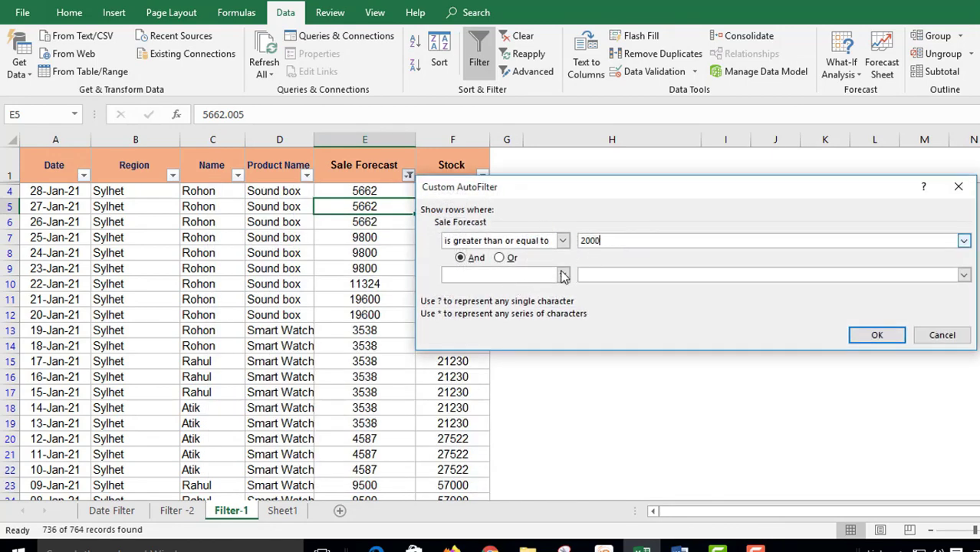
pyautogui.click(563, 276)
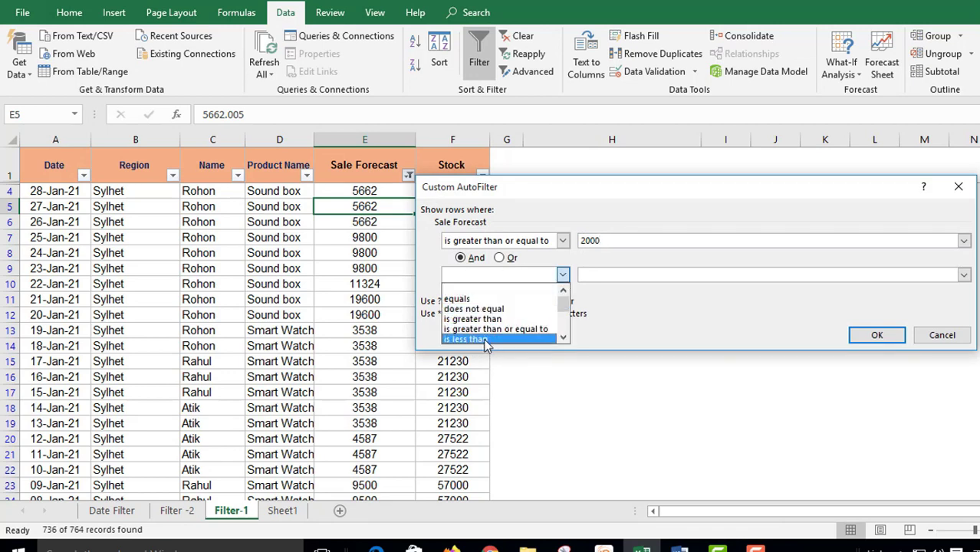
pyautogui.scroll(-1, 487, 344)
pyautogui.click(510, 340)
pyautogui.click(615, 275)
pyautogui.write('10000')
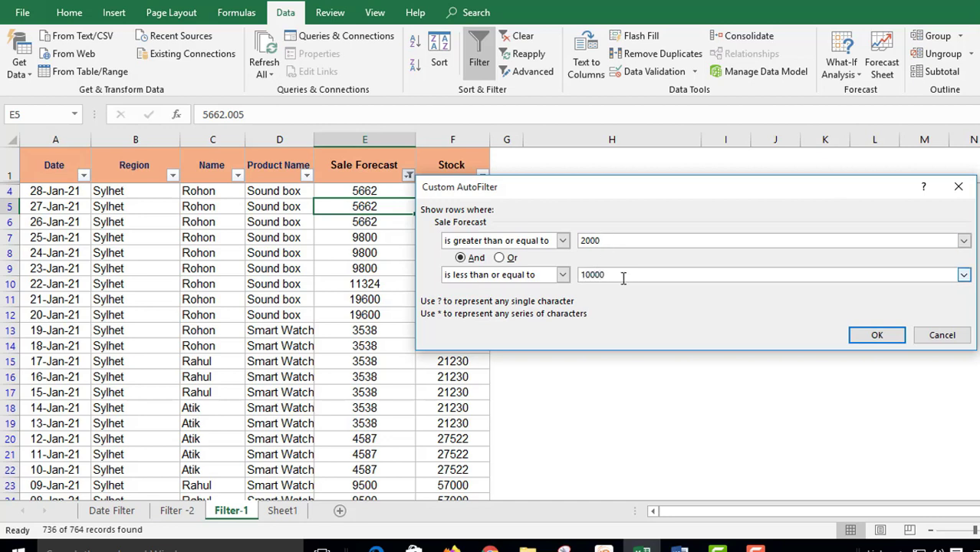
pyautogui.click(879, 340)
# Step: Scroll through the 599 filtered records with Sale Forecast between 2000 and 10000
pyautogui.scroll(-5, 371, 241)
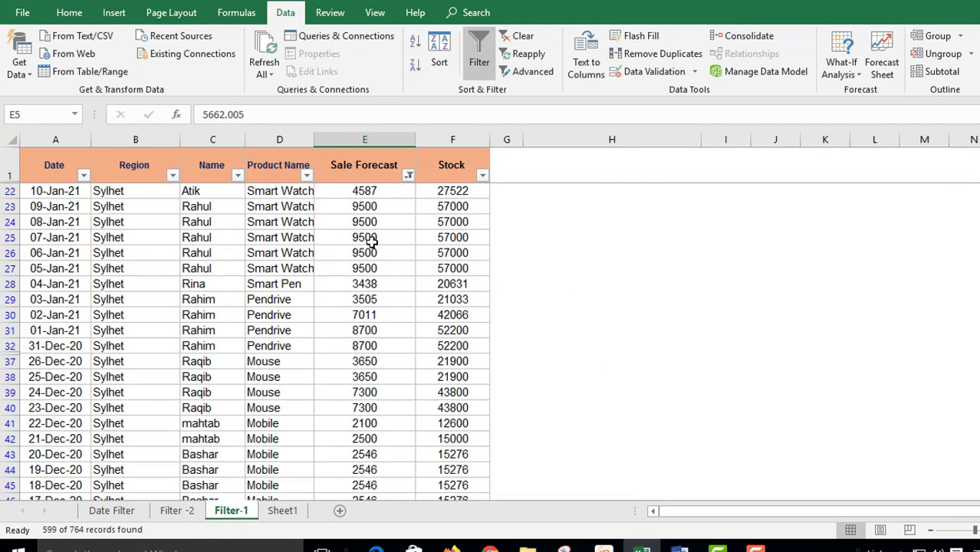
pyautogui.scroll(-8, 371, 240)
pyautogui.scroll(3, 371, 241)
pyautogui.scroll(-6, 376, 260)
pyautogui.scroll(-6, 380, 278)
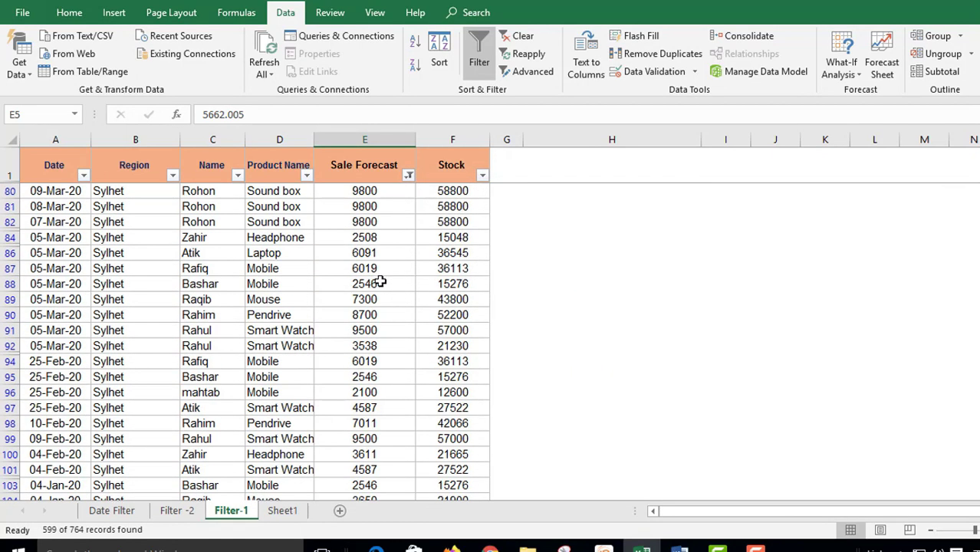
pyautogui.scroll(-4, 380, 282)
pyautogui.scroll(-7, 378, 285)
pyautogui.scroll(-4, 383, 232)
pyautogui.scroll(-2, 385, 350)
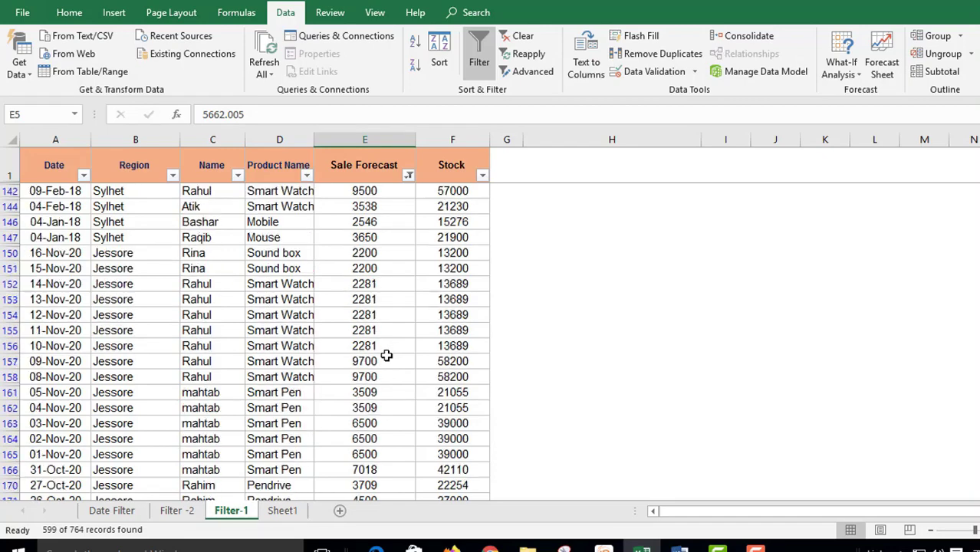
pyautogui.scroll(-3, 385, 355)
pyautogui.scroll(-1, 389, 342)
pyautogui.scroll(-3, 392, 344)
pyautogui.scroll(-5, 391, 348)
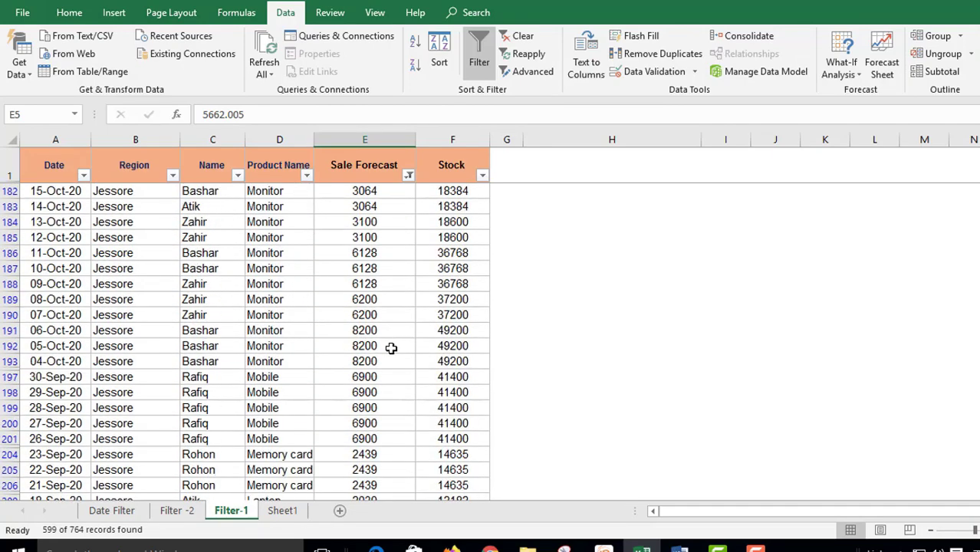
pyautogui.scroll(10, 392, 341)
pyautogui.scroll(8, 385, 307)
pyautogui.scroll(15, 387, 289)
pyautogui.scroll(5, 390, 230)
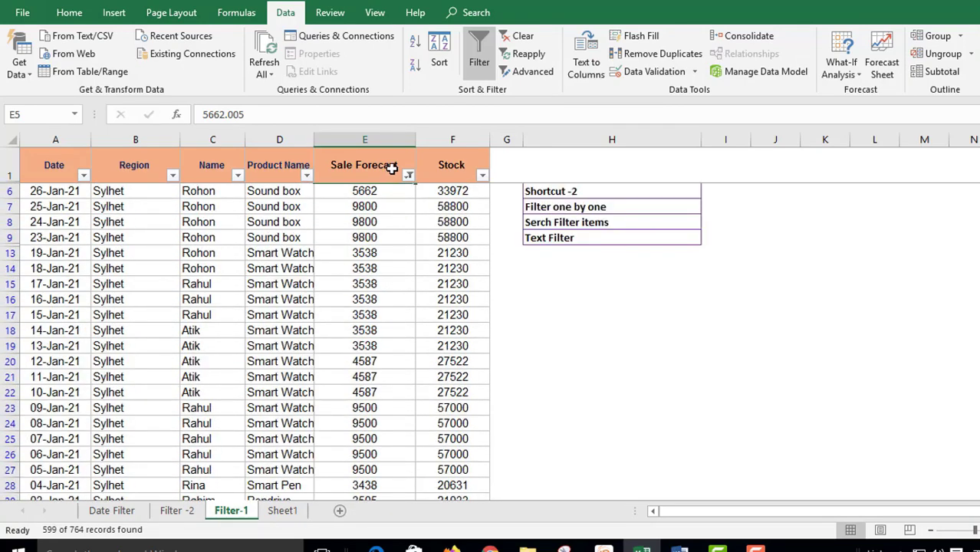
# Step: Reopen the Sale Forecast custom filter and browse the first condition's comparison options
pyautogui.click(408, 174)
pyautogui.moveTo(263, 286)
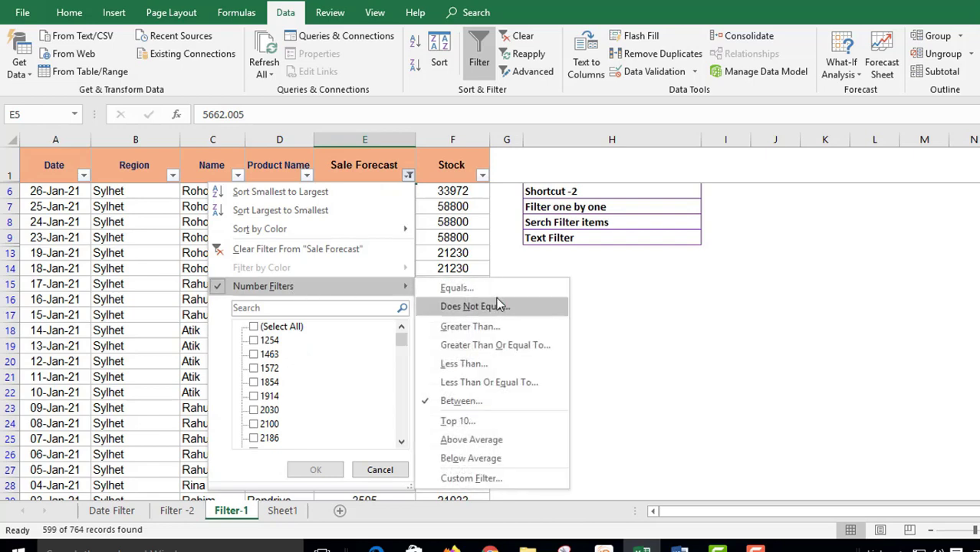
pyautogui.click(476, 478)
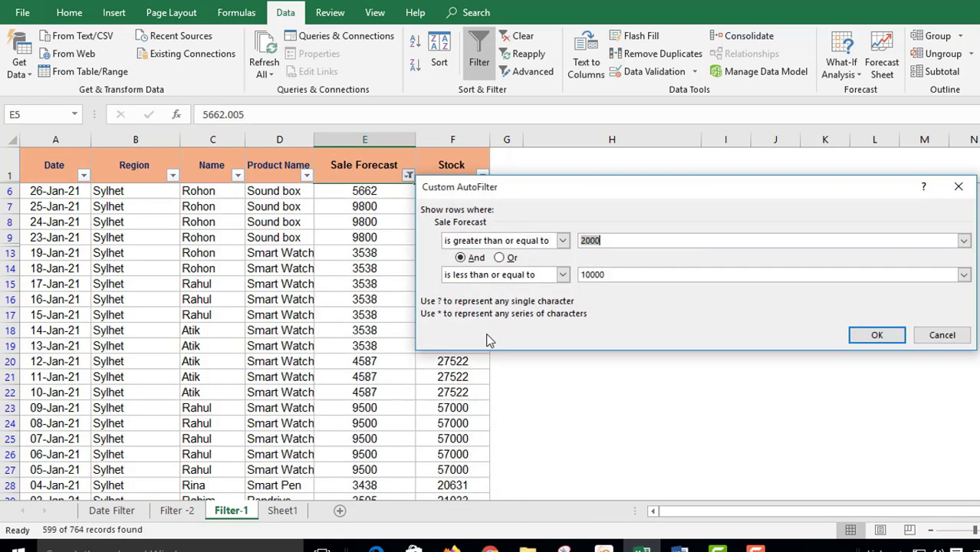
pyautogui.click(562, 241)
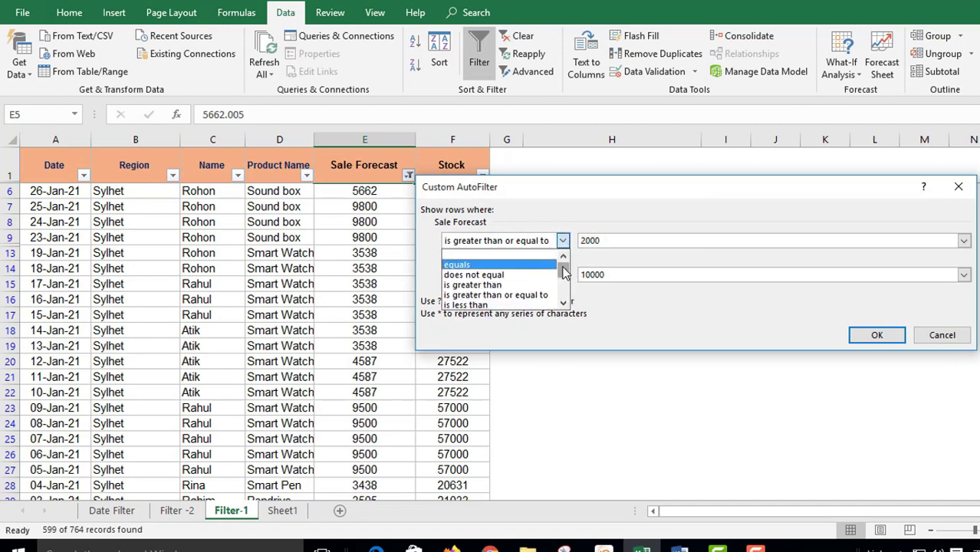
pyautogui.moveTo(564, 274)
pyautogui.mouseDown()
pyautogui.moveTo(566, 301)
pyautogui.moveTo(564, 262)
pyautogui.mouseUp()
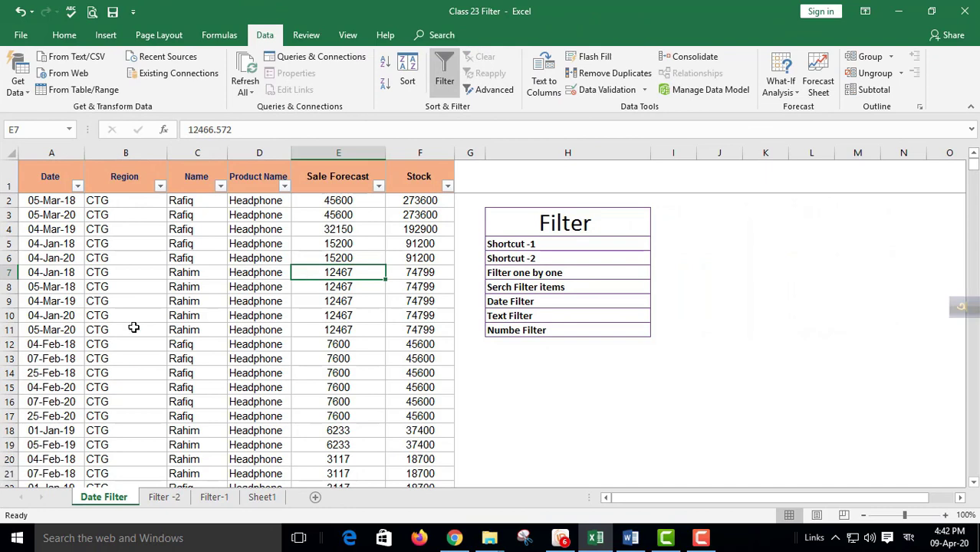
# Step: Turn off AutoFilter on the Filter-1 sheet, then switch to the Filter -2 sheet
pyautogui.click(170, 316)
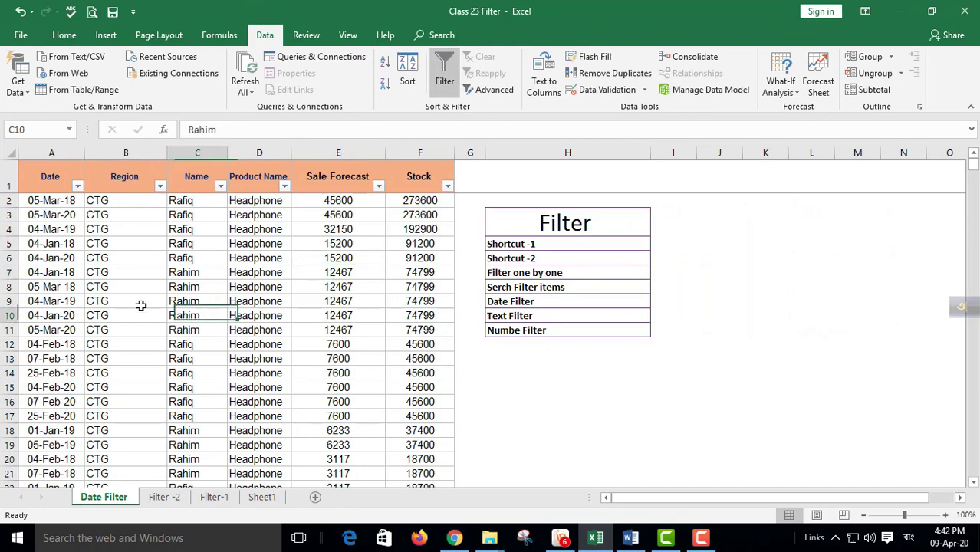
pyautogui.click(214, 497)
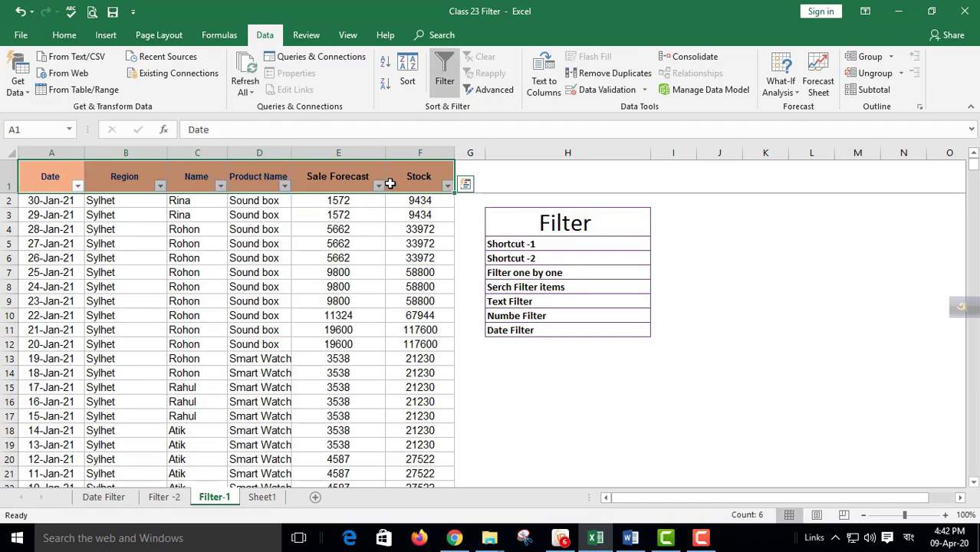
pyautogui.hotkey('ctrl', 'shift', 'l')
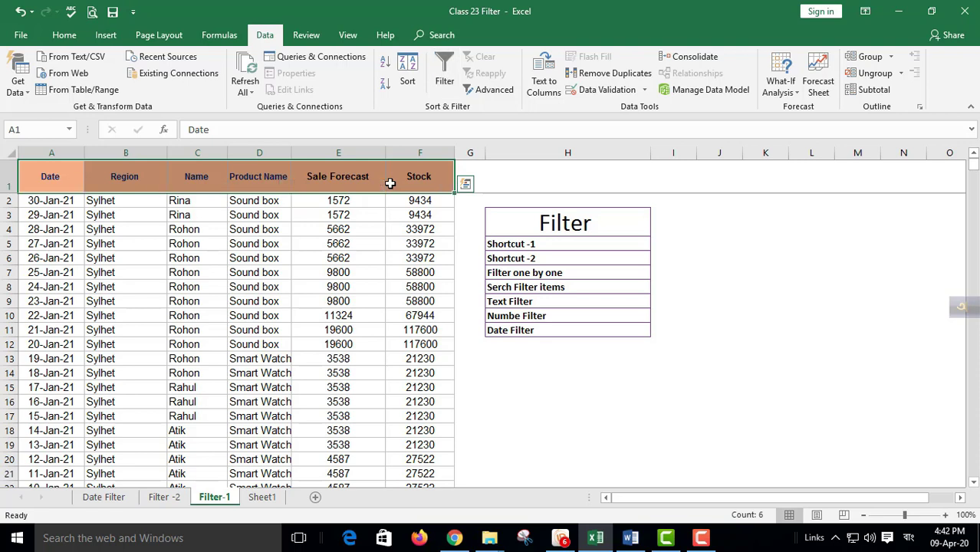
pyautogui.click(393, 303)
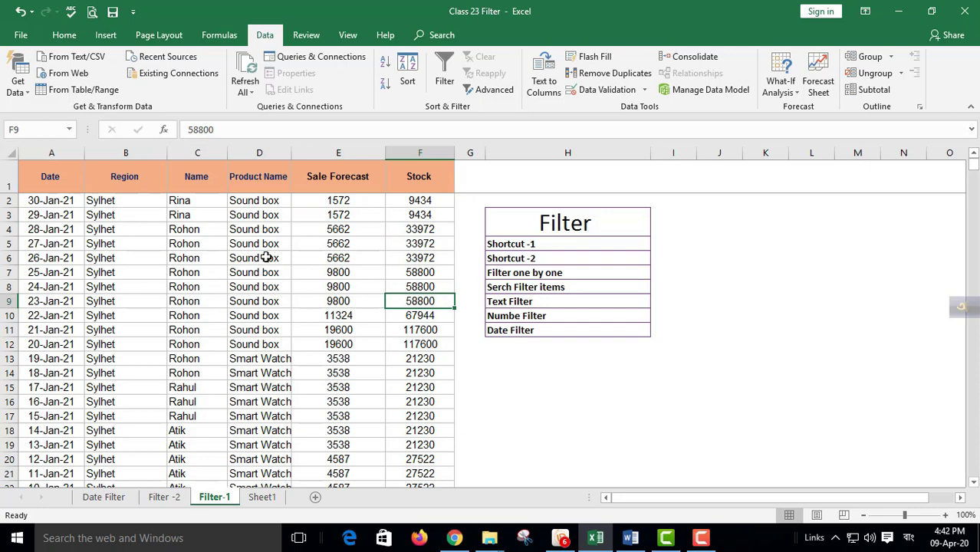
pyautogui.click(172, 499)
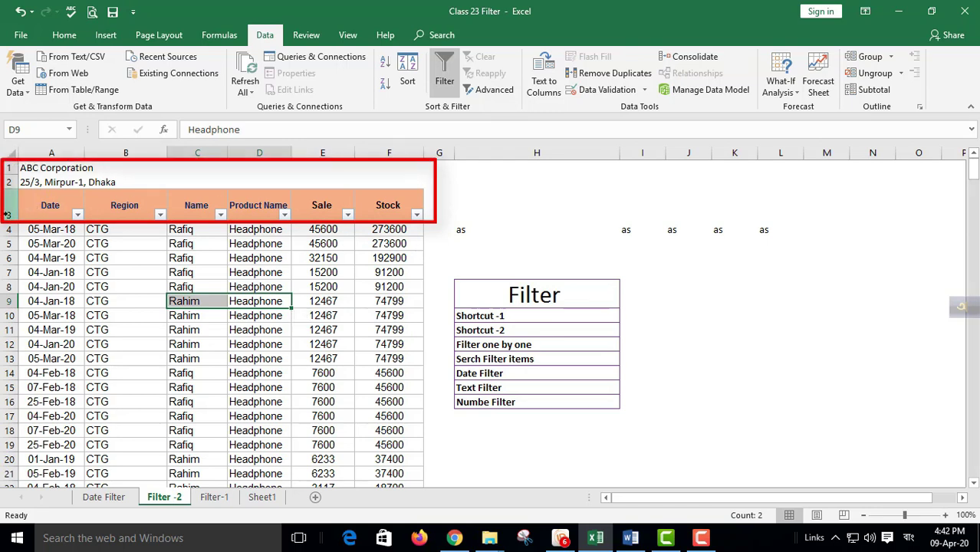
# Step: Put filter dropdowns on the row 3 headers, Date through Stock, instead of the title rows
pyautogui.click(56, 210)
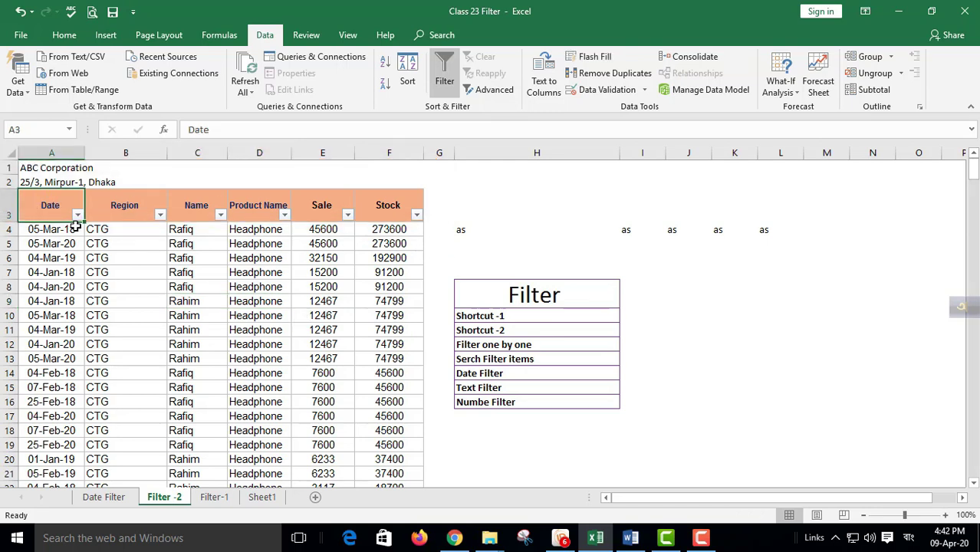
pyautogui.hotkey('ctrl', 'shift', 'l')
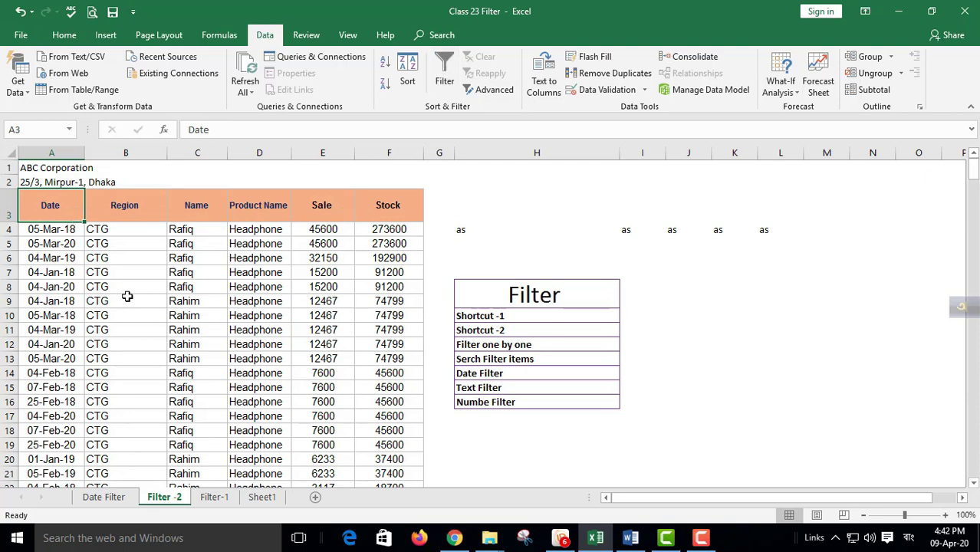
pyautogui.click(127, 297)
pyautogui.click(119, 278)
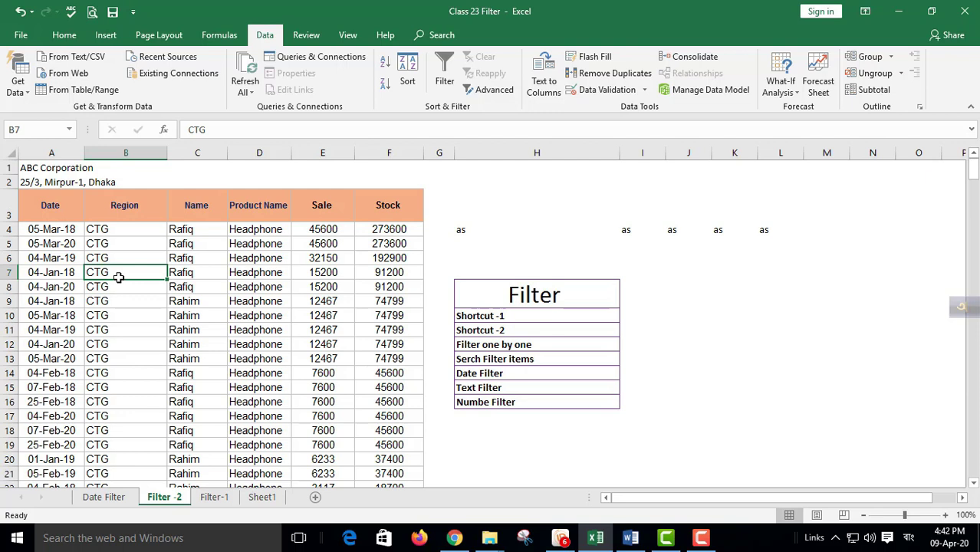
pyautogui.hotkey('ctrl', 'shift', 'l')
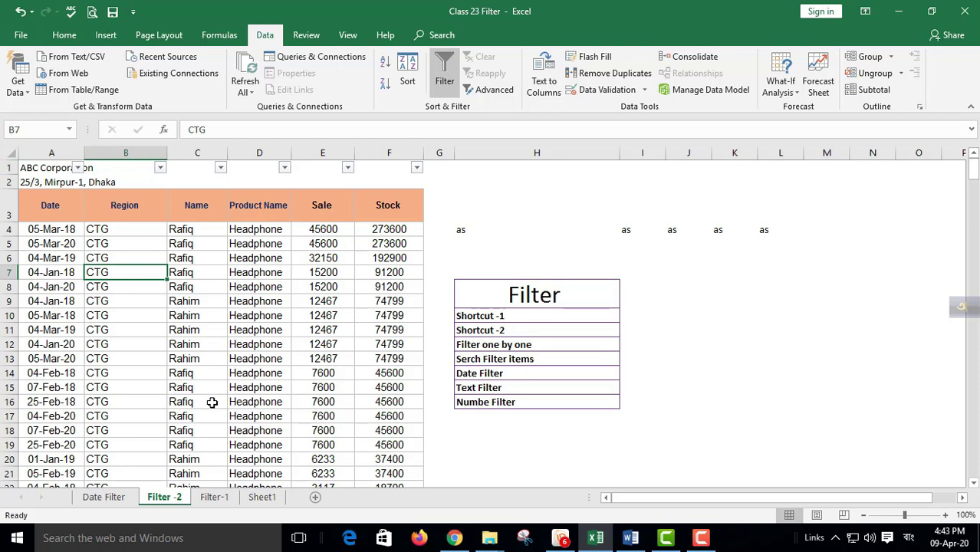
pyautogui.hotkey('ctrl', 'shift', 'l')
pyautogui.click(250, 404)
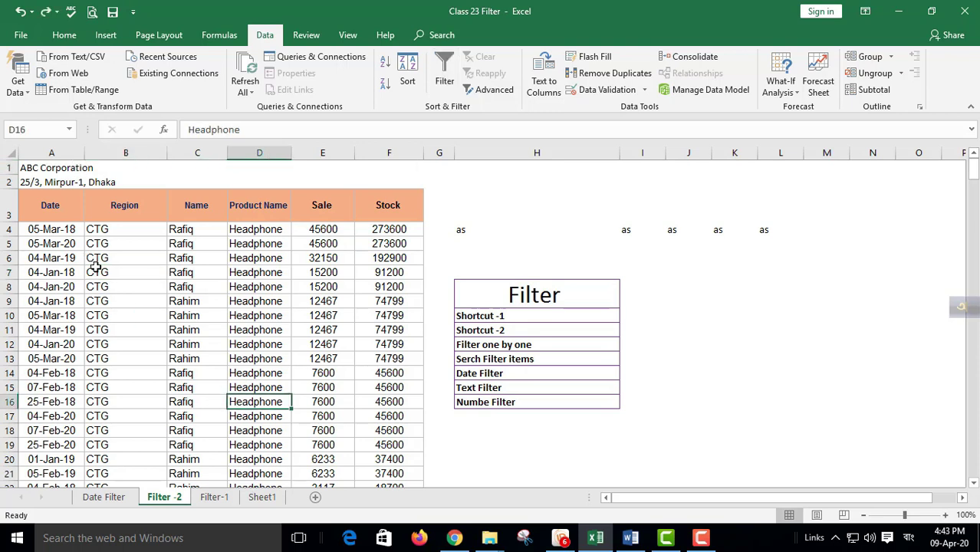
pyautogui.moveTo(45, 207); pyautogui.dragTo(375, 205)
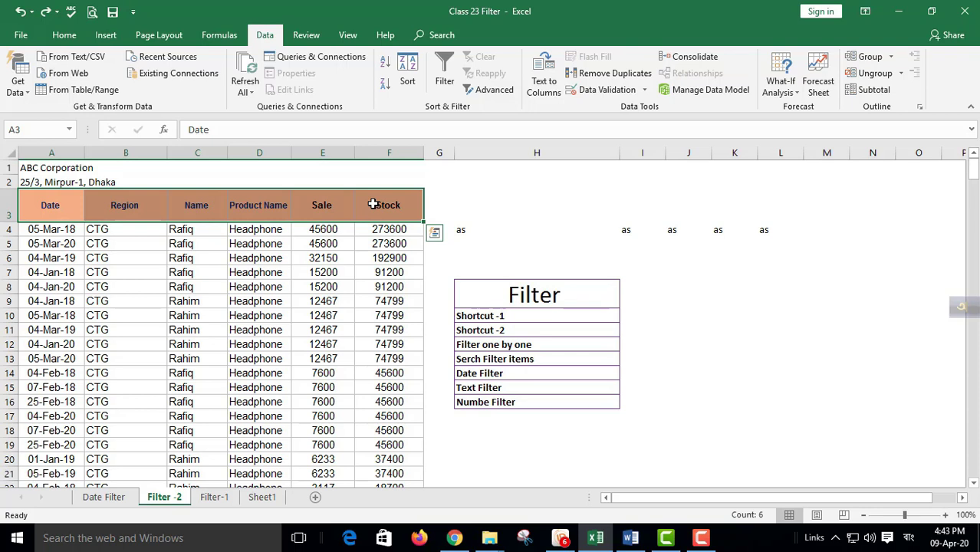
pyautogui.hotkey('ctrl', 'shift', 'l')
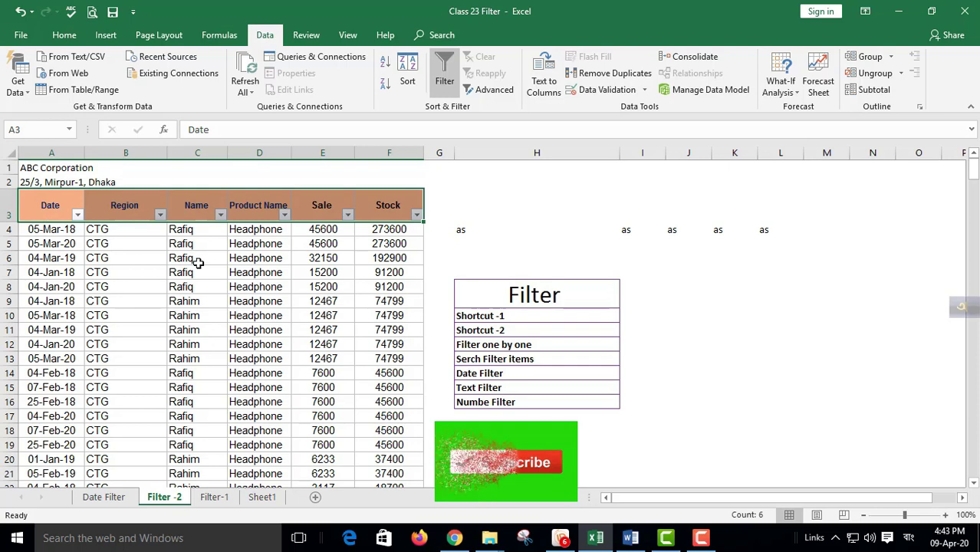
pyautogui.click(326, 301)
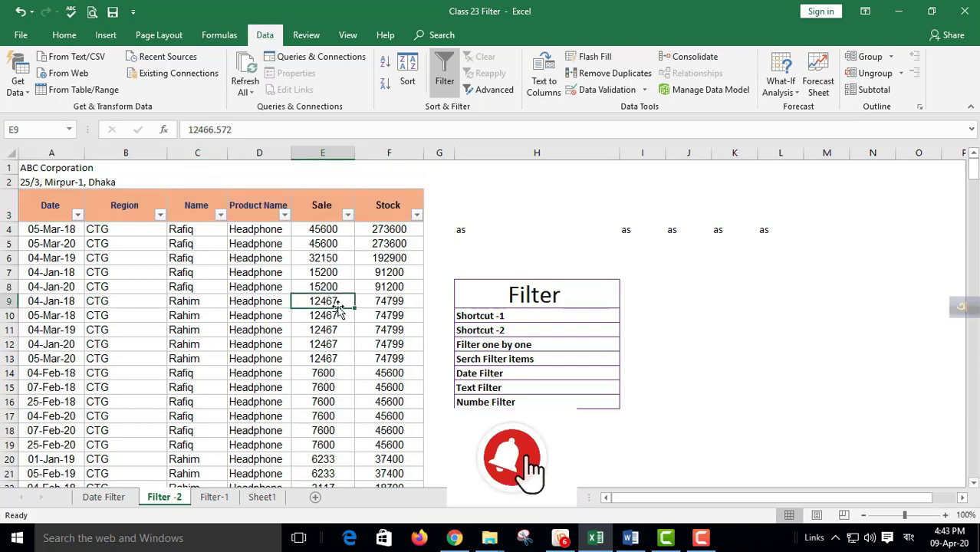